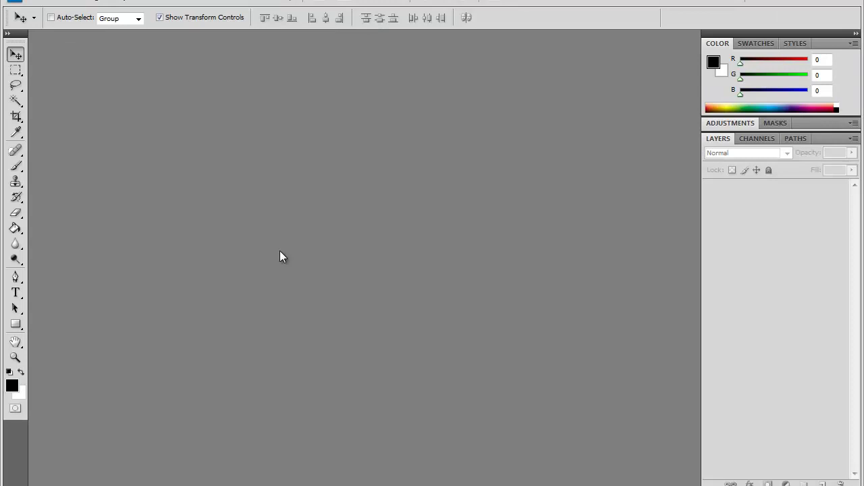
Step: Create a new transparent document 400 pixels wide and 150 pixels high
{"action": "left_click", "coordinate": [44, 3]}
{"action": "left_click", "coordinate": [55, 8]}
{"action": "left_click", "coordinate": [293, 163]}
{"action": "left_click", "coordinate": [250, 160]}
{"action": "type", "text": "400"}
{"action": "key", "text": "Tab"}
{"action": "type", "text": "150"}
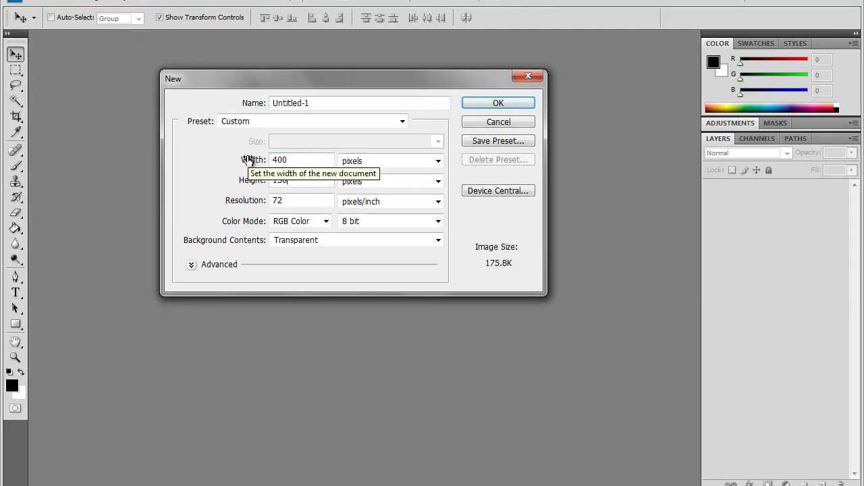
{"action": "left_click", "coordinate": [498, 103]}
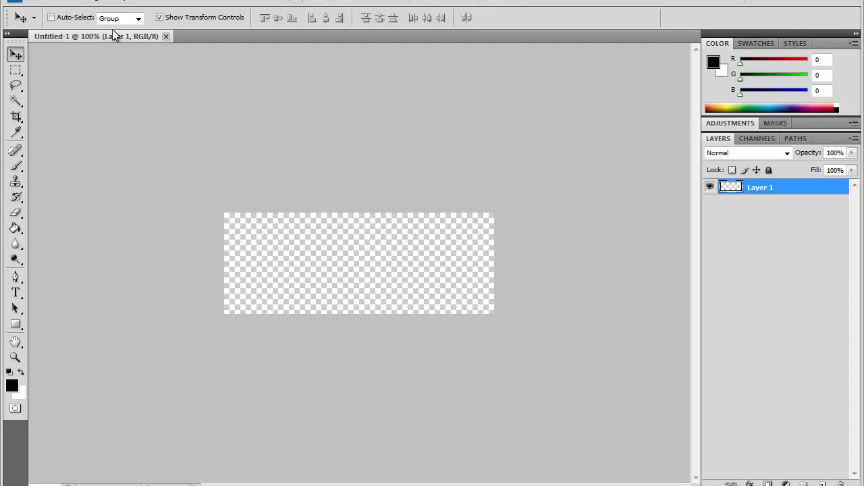
Step: Open the waluigi image from the Renders folder
{"action": "left_click", "coordinate": [41, 3]}
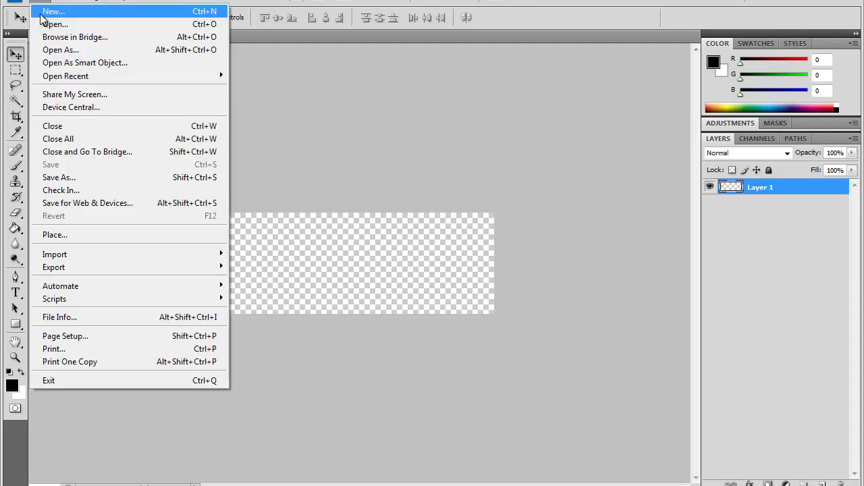
{"action": "left_click", "coordinate": [46, 20]}
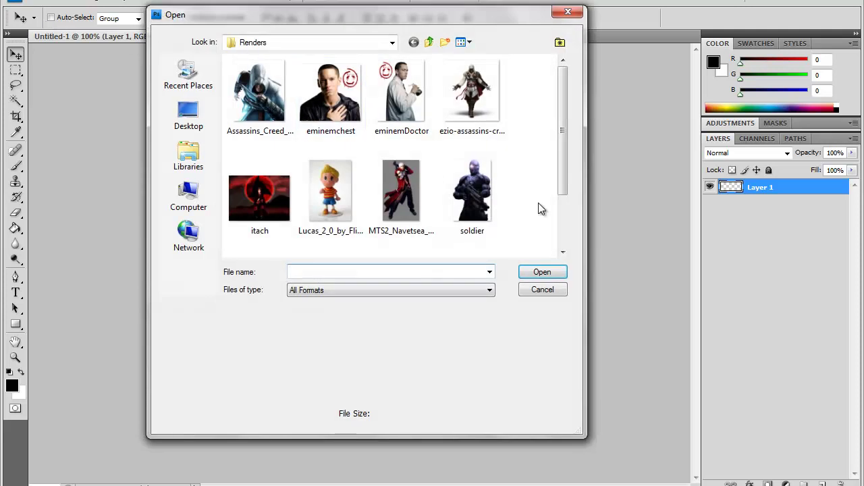
{"action": "left_click_drag", "start_coordinate": [566, 168], "coordinate": [567, 221]}
{"action": "left_click", "coordinate": [427, 214]}
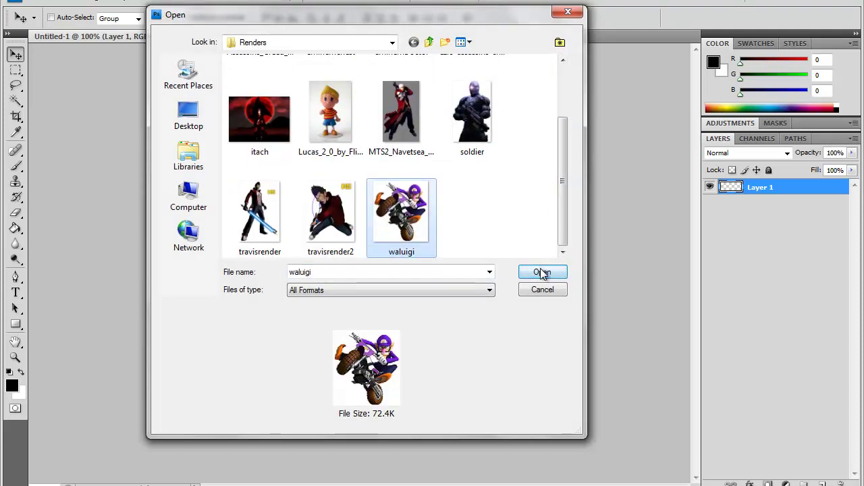
{"action": "left_click", "coordinate": [540, 271]}
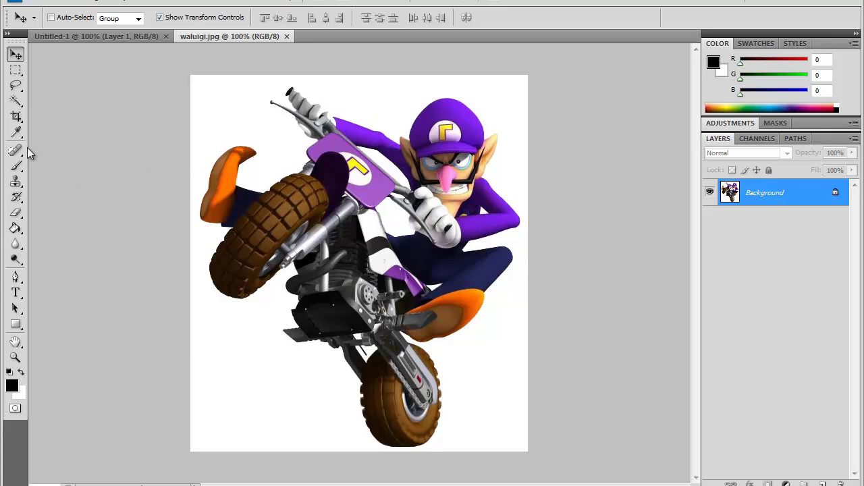
Step: Convert the locked Background to a regular layer and delete the white area around the character with the Magic Wand
{"action": "left_click", "coordinate": [16, 101]}
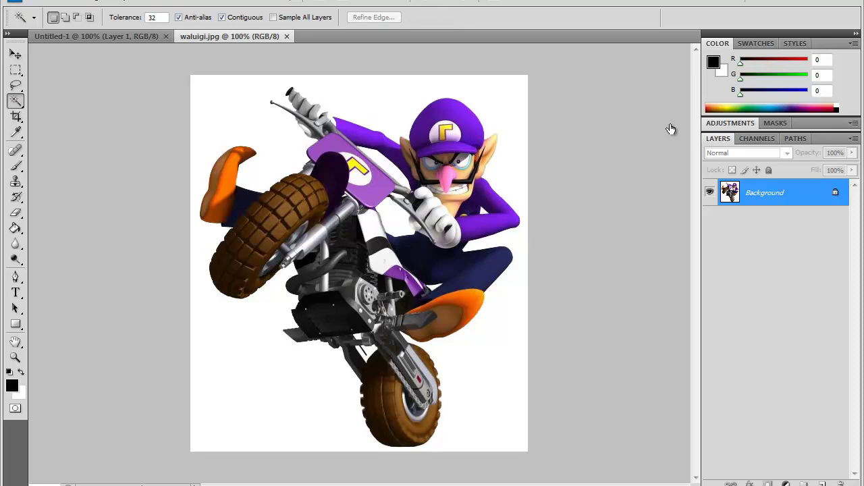
{"action": "double_click", "coordinate": [765, 192]}
{"action": "left_click", "coordinate": [456, 146]}
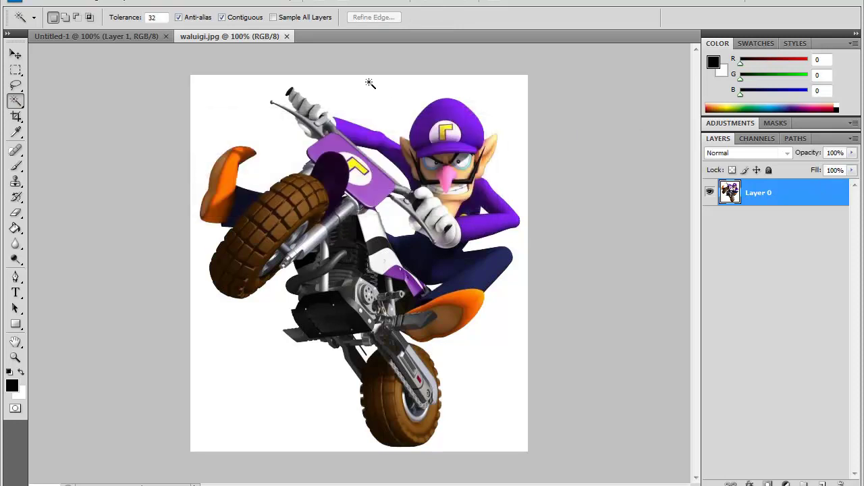
{"action": "left_click", "coordinate": [371, 94]}
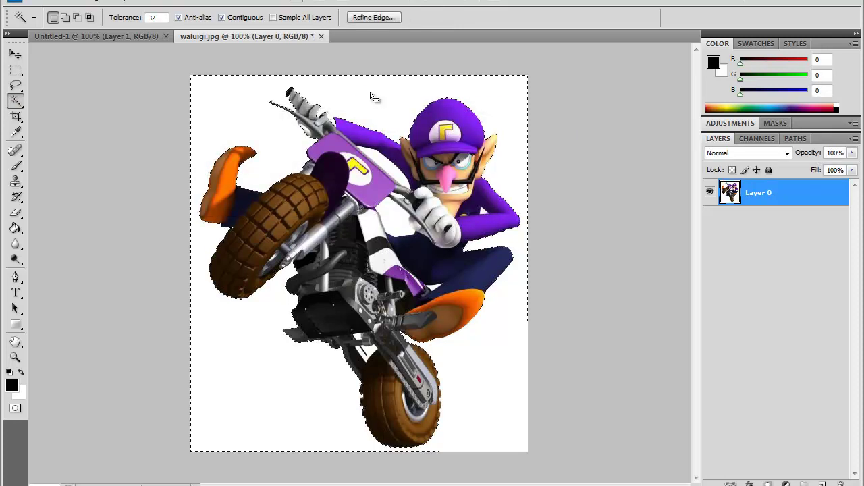
{"action": "key", "text": "Delete"}
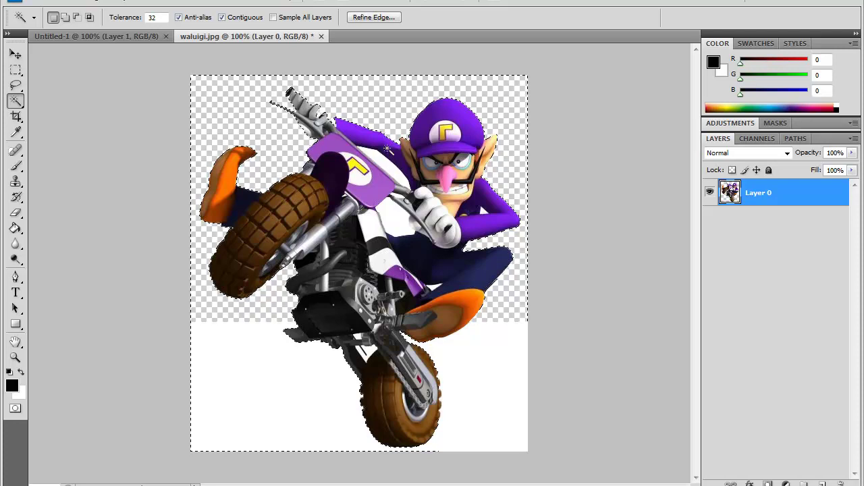
{"action": "key", "text": "ctrl+d"}
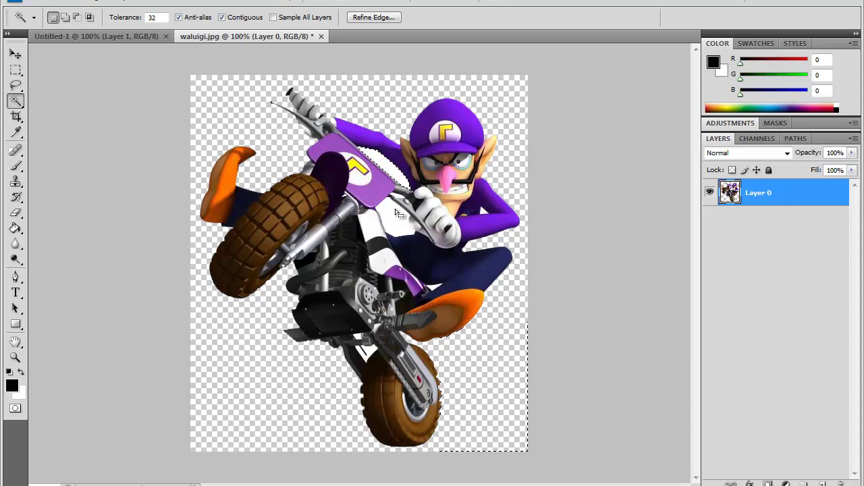
Step: Remove the enclosed white patches between the bike, arms and rear wheel, and clear the selection
{"action": "left_click", "coordinate": [397, 211]}
{"action": "key", "text": "Delete"}
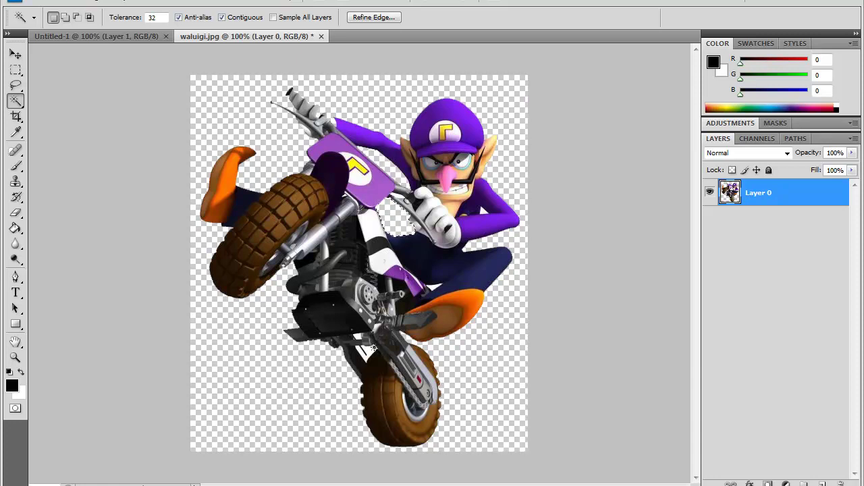
{"action": "left_click", "coordinate": [370, 351]}
{"action": "key", "text": "Delete"}
{"action": "left_click", "coordinate": [434, 289]}
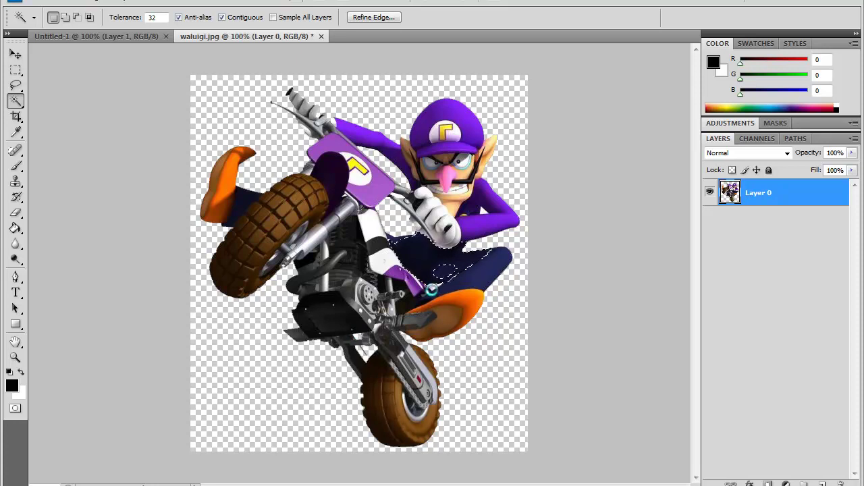
{"action": "key", "text": "ctrl+d"}
Step: Bring the character cutout into the Untitled-1 document as a new layer and position it over the canvas
{"action": "left_click", "coordinate": [15, 54]}
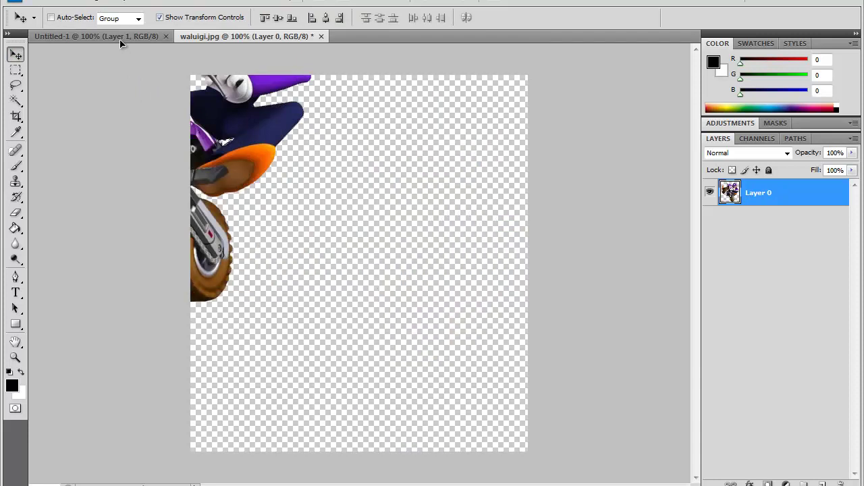
{"action": "left_click", "coordinate": [120, 40]}
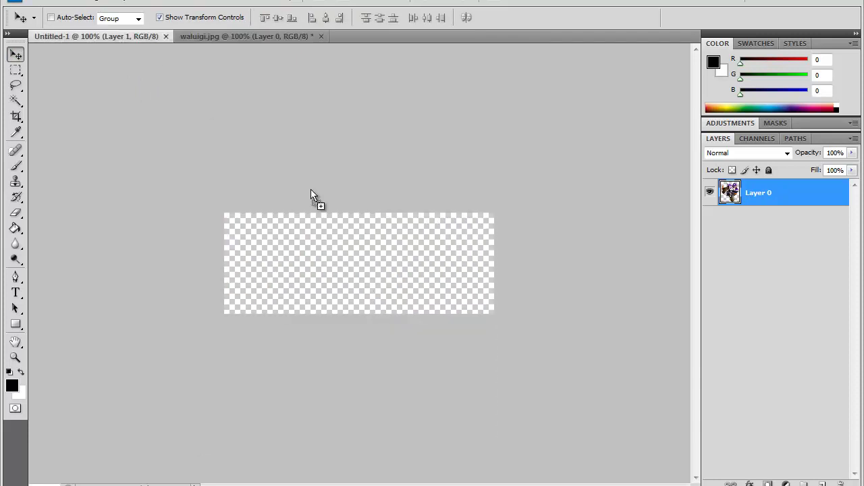
{"action": "left_click_drag", "start_coordinate": [321, 250], "coordinate": [320, 249]}
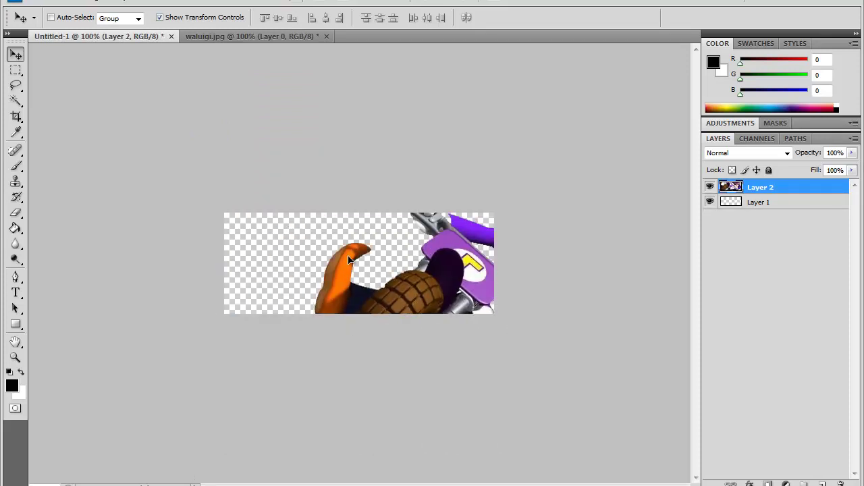
{"action": "left_click_drag", "start_coordinate": [347, 251], "coordinate": [375, 214]}
{"action": "left_click_drag", "start_coordinate": [415, 177], "coordinate": [415, 179]}
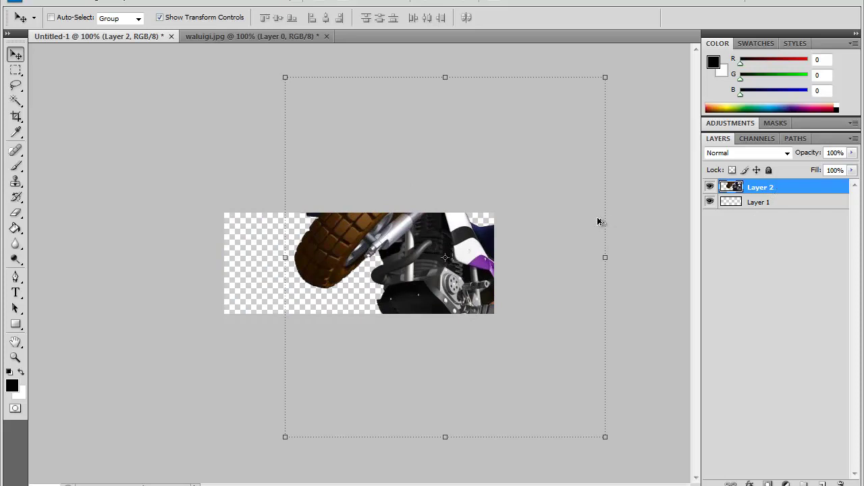
Step: Make two offset copies of the character layer and arrange them to cover the canvas, with the face at the right end
{"action": "left_click_drag", "start_coordinate": [474, 241], "coordinate": [295, 272]}
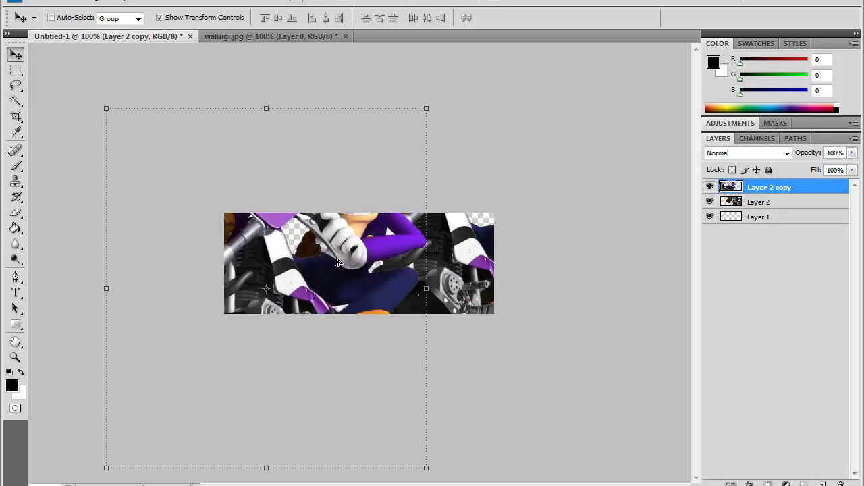
{"action": "left_click_drag", "start_coordinate": [336, 262], "coordinate": [349, 189]}
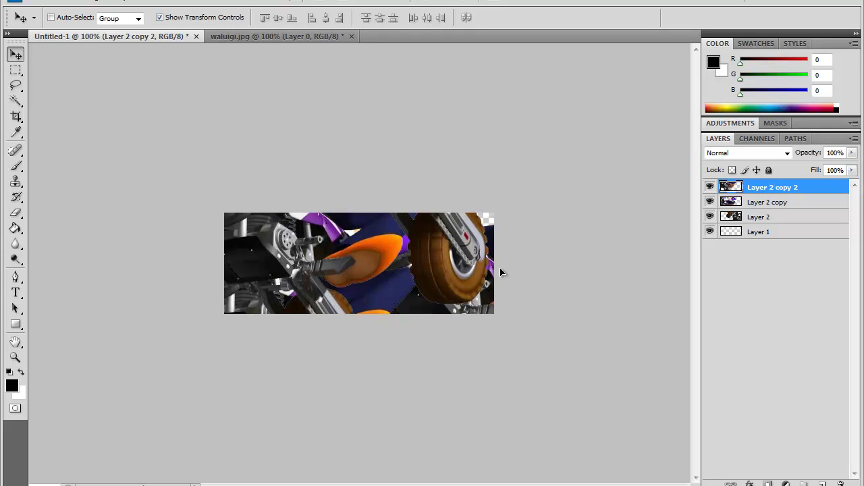
{"action": "left_click_drag", "start_coordinate": [496, 339], "coordinate": [496, 377]}
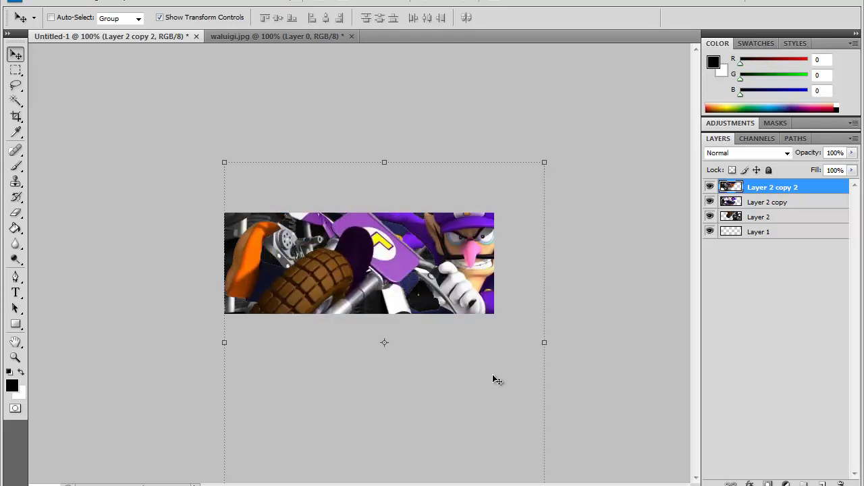
Step: Duplicate the top character layer twice with the topmost copy hidden, and merge all the remaining visible layers
{"action": "key", "text": "ctrl+j"}
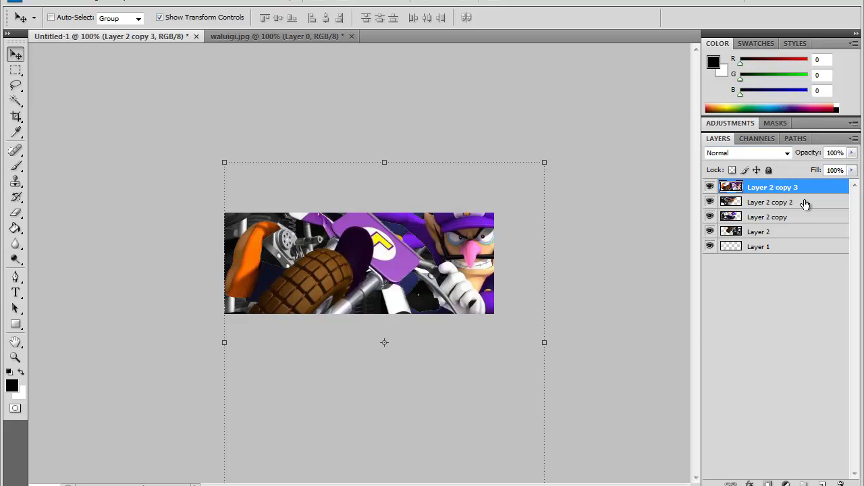
{"action": "key", "text": "ctrl+j"}
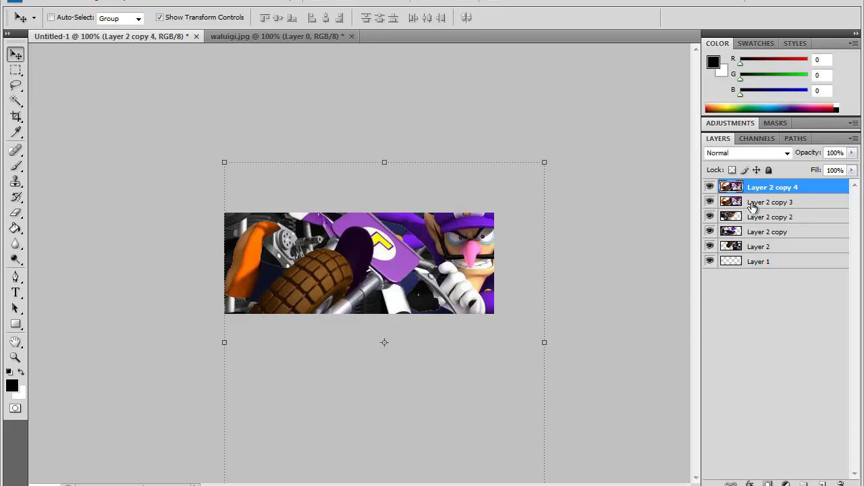
{"action": "left_click", "coordinate": [711, 187]}
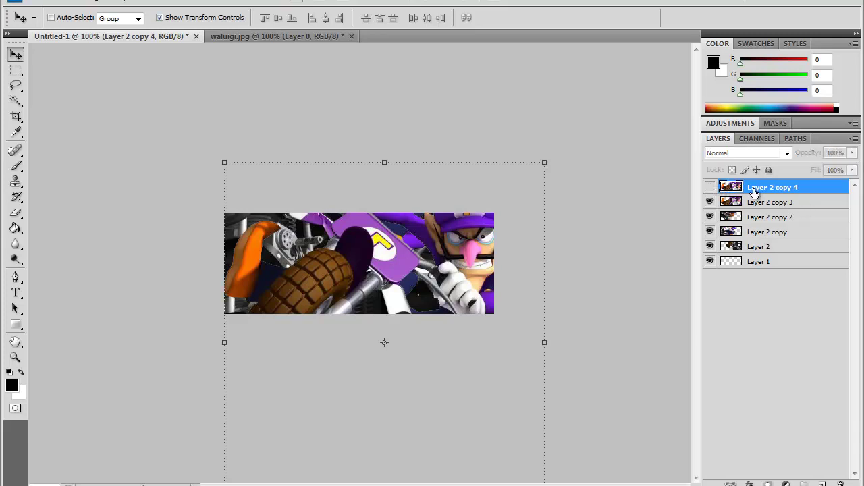
{"action": "right_click", "coordinate": [772, 202]}
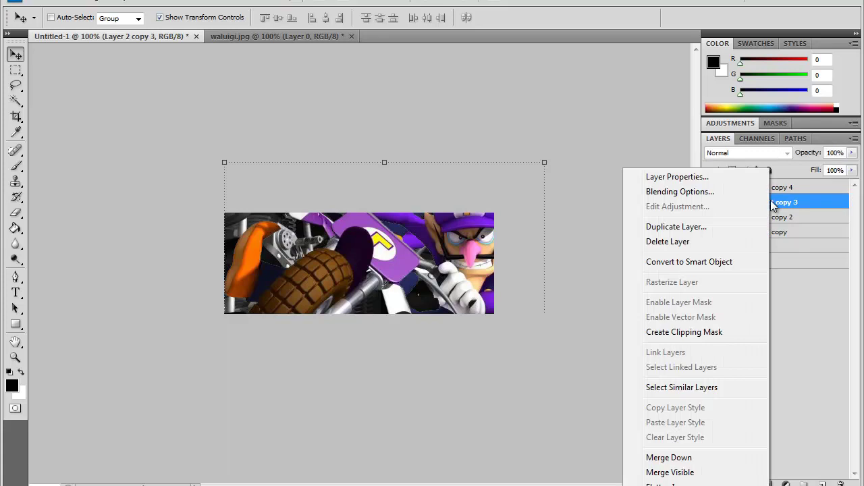
{"action": "left_click", "coordinate": [670, 473]}
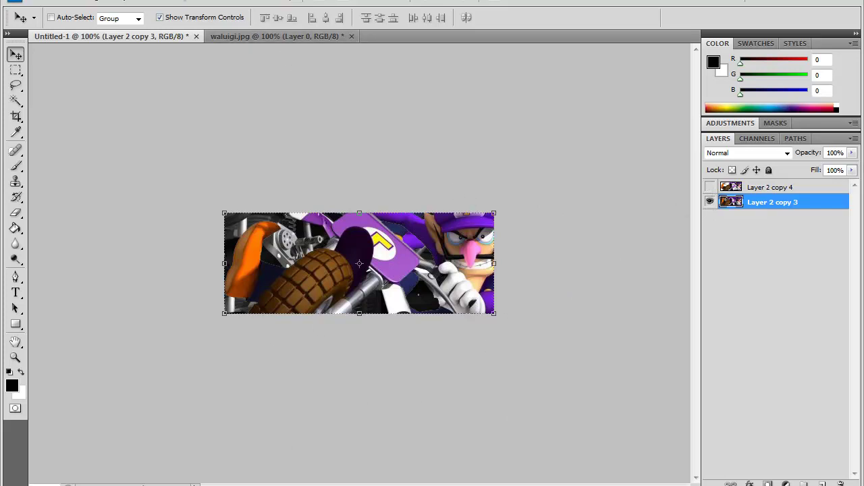
Step: Apply a Motion Blur to the merged layer with a 50° angle and a 50-pixel distance
{"action": "left_click", "coordinate": [185, 2]}
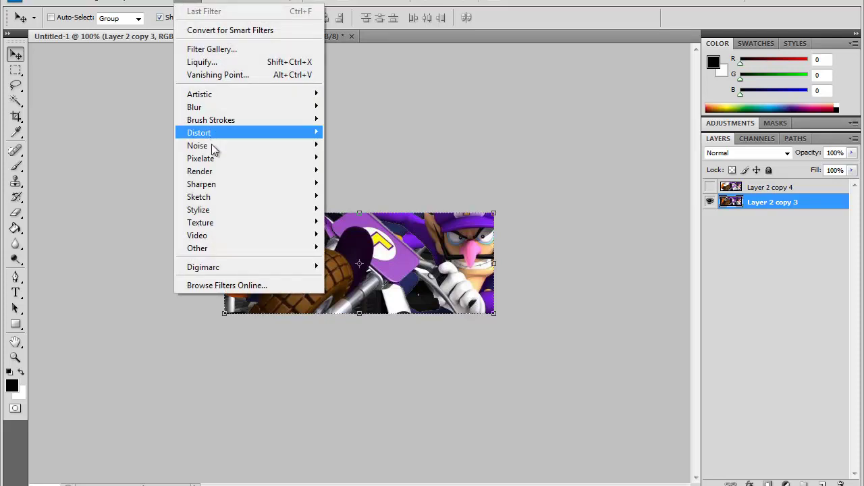
{"action": "left_click", "coordinate": [594, 103]}
{"action": "left_click", "coordinate": [185, 2]}
{"action": "mouse_move", "coordinate": [236, 108]}
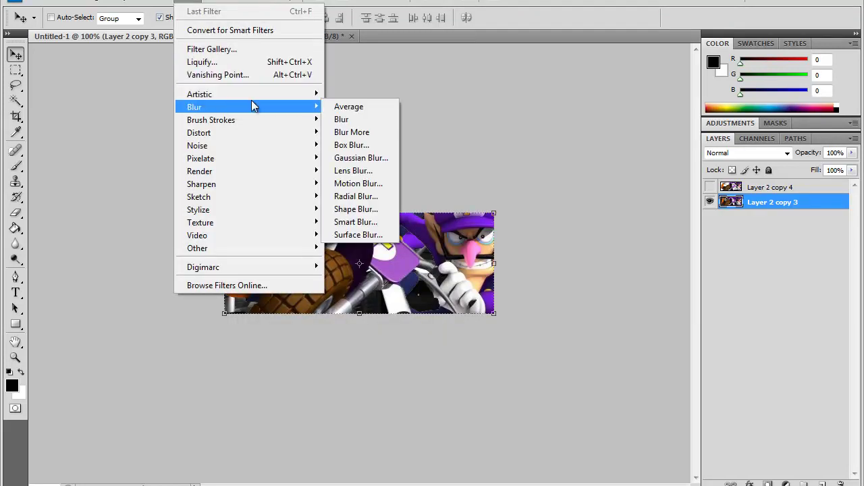
{"action": "left_click", "coordinate": [356, 184]}
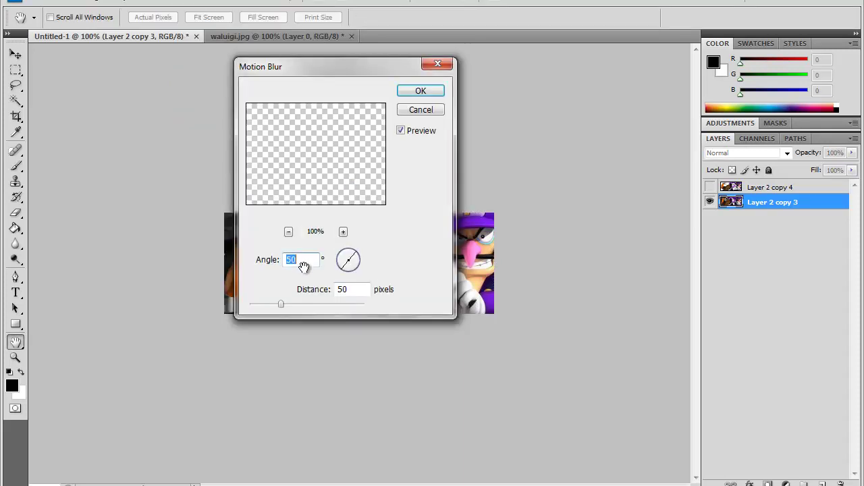
{"action": "left_click", "coordinate": [422, 92]}
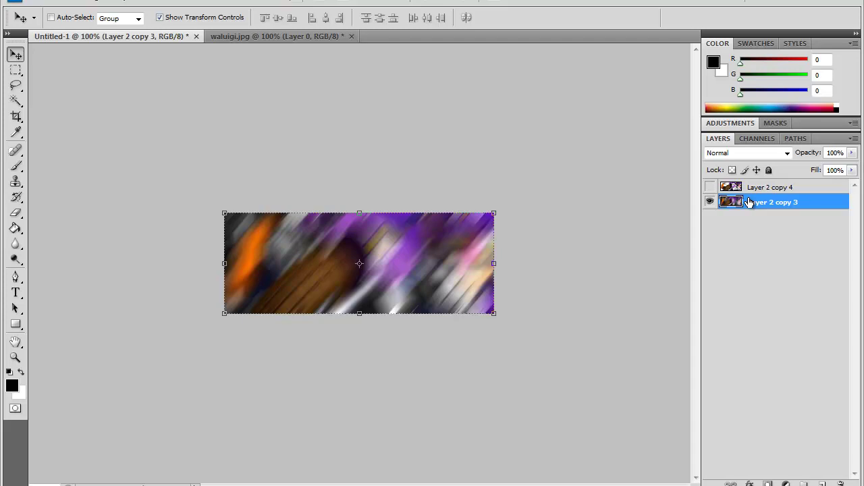
Step: Duplicate the blurred layer and apply the Extrude stylize filter to the copy
{"action": "key", "text": "ctrl+j"}
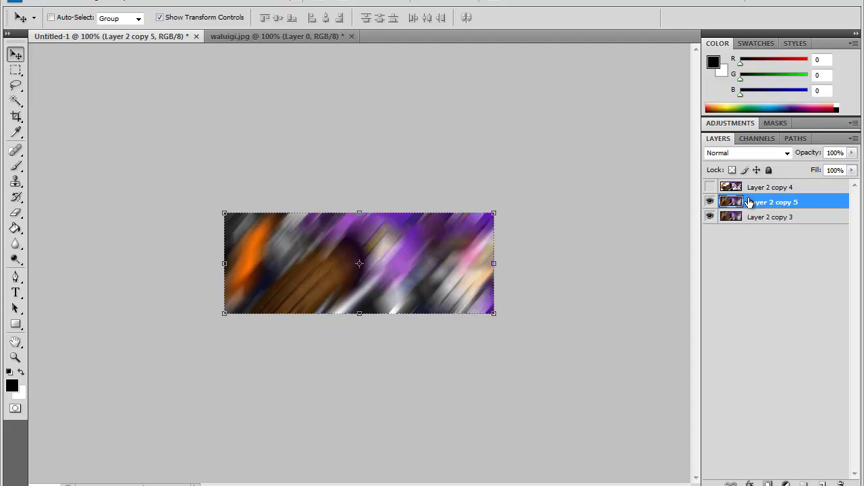
{"action": "left_click", "coordinate": [187, 1]}
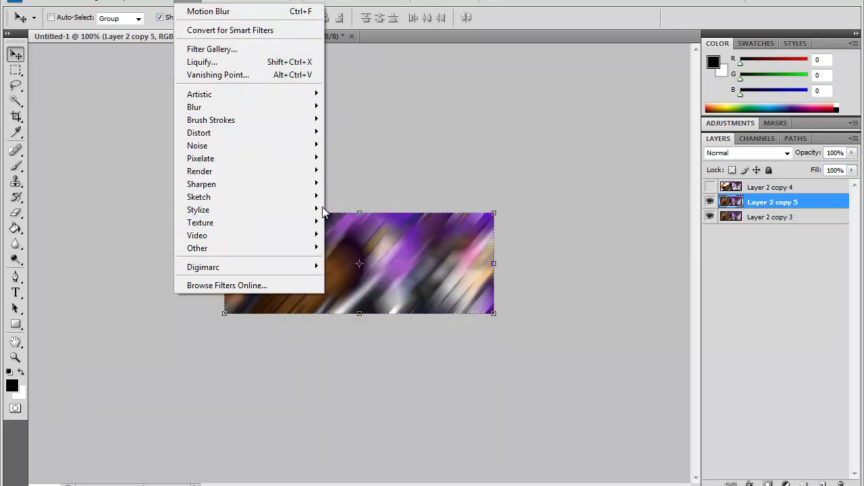
{"action": "mouse_move", "coordinate": [318, 212]}
{"action": "left_click", "coordinate": [346, 234]}
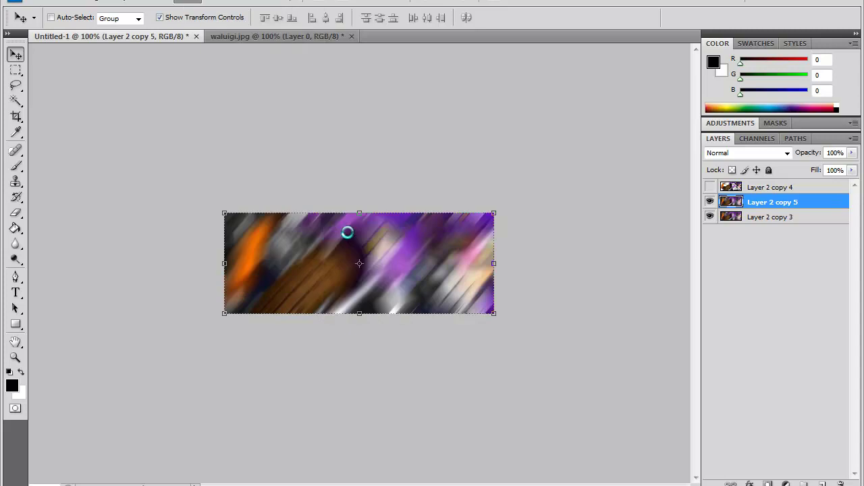
{"action": "left_click", "coordinate": [532, 158]}
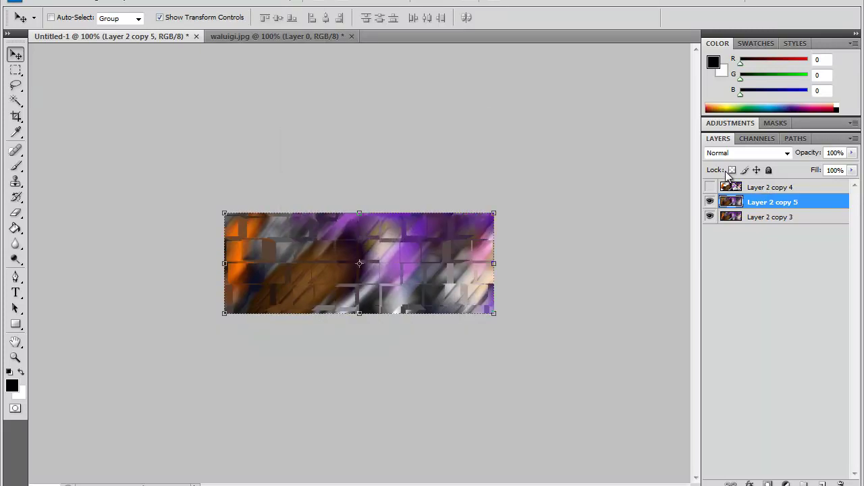
Step: Set the extruded layer's blend mode to Lighten
{"action": "left_click", "coordinate": [738, 154]}
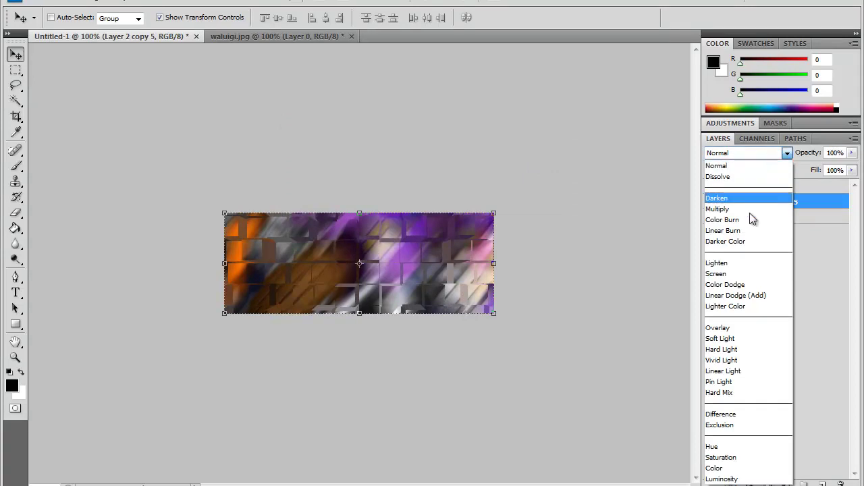
{"action": "left_click", "coordinate": [739, 270]}
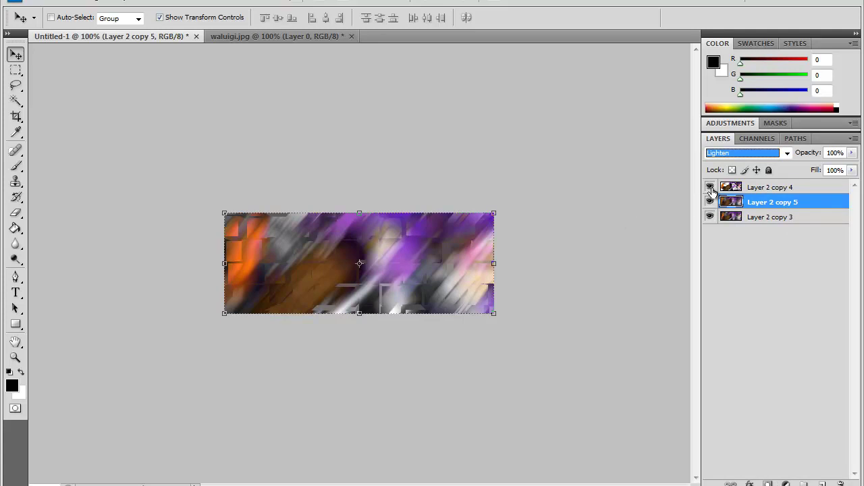
Step: Shift the extruded layer slightly up and to the left, then show only the sharp character layer by hiding both background layers
{"action": "left_click_drag", "start_coordinate": [426, 264], "coordinate": [403, 253]}
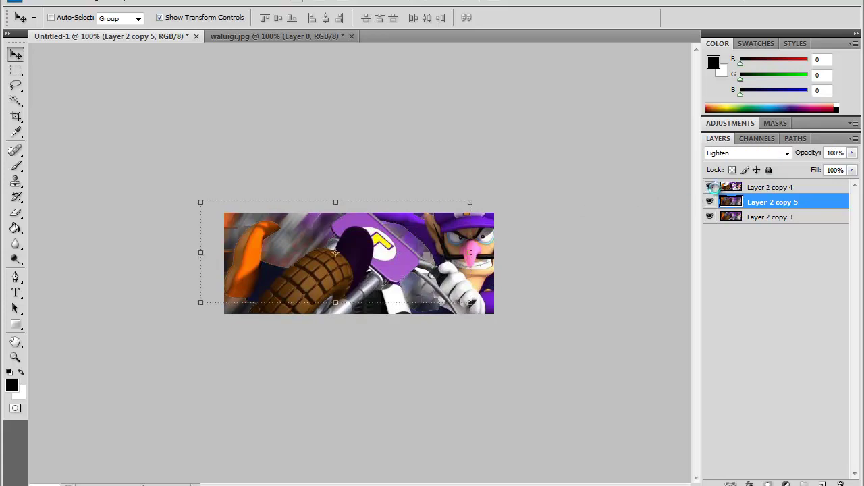
{"action": "left_click", "coordinate": [710, 202]}
{"action": "left_click", "coordinate": [710, 216]}
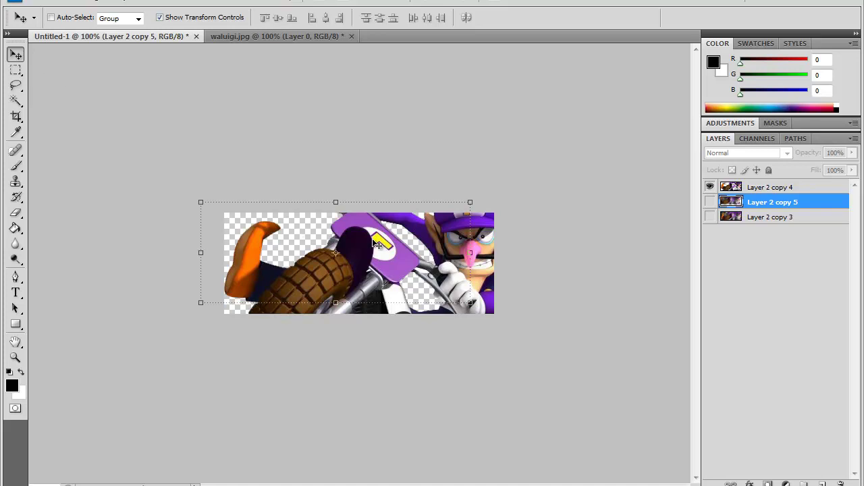
Step: Scale the character layer down to about 54% width and 50% height and position it near the middle of the banner
{"action": "left_click", "coordinate": [790, 187]}
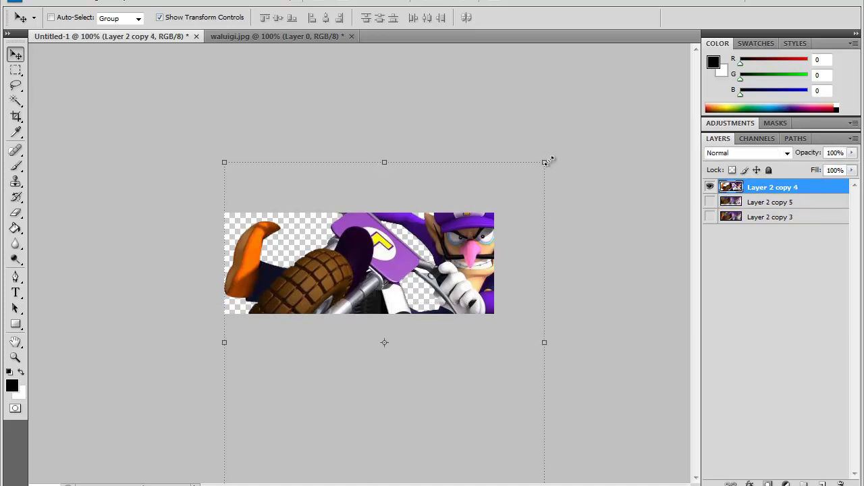
{"action": "left_click_drag", "start_coordinate": [545, 163], "coordinate": [324, 394]}
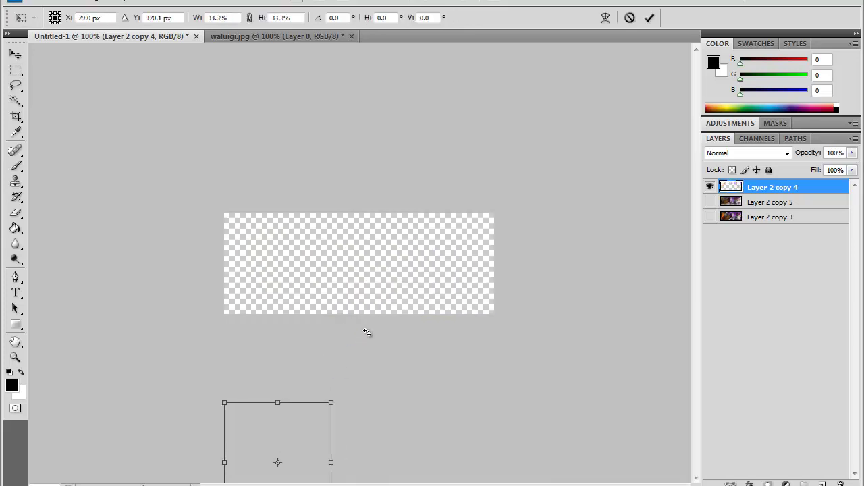
{"action": "left_click_drag", "start_coordinate": [331, 402], "coordinate": [398, 345]}
{"action": "left_click_drag", "start_coordinate": [375, 288], "coordinate": [390, 214]}
{"action": "left_click_drag", "start_coordinate": [378, 256], "coordinate": [376, 273]}
{"action": "left_click_drag", "start_coordinate": [378, 272], "coordinate": [376, 257]}
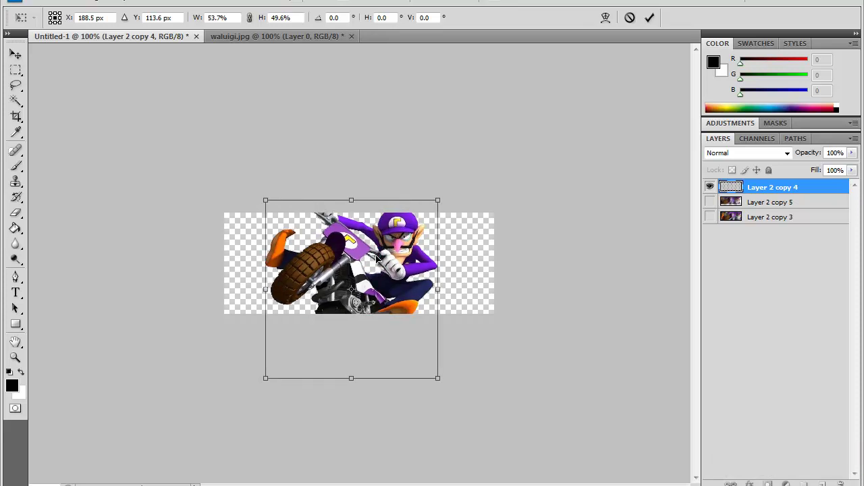
{"action": "key", "text": "v"}
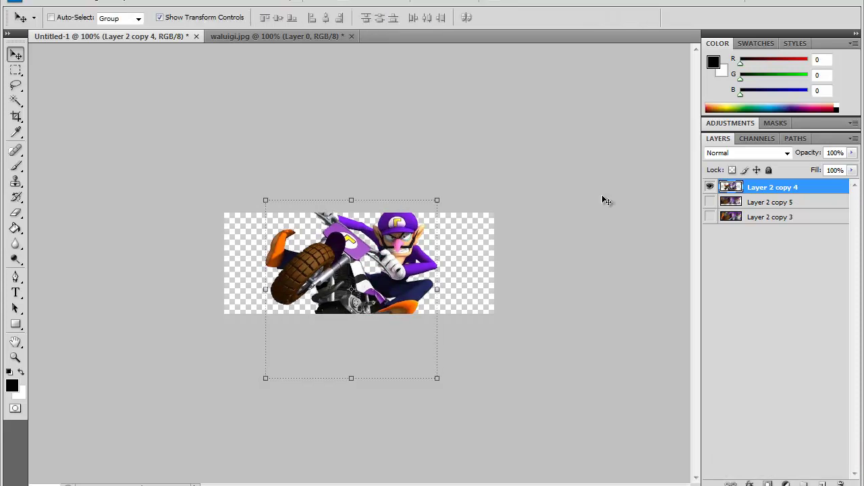
Step: Show both background layers again and move the extruded layer back so it covers the whole banner
{"action": "left_click", "coordinate": [710, 217]}
{"action": "left_click", "coordinate": [709, 202]}
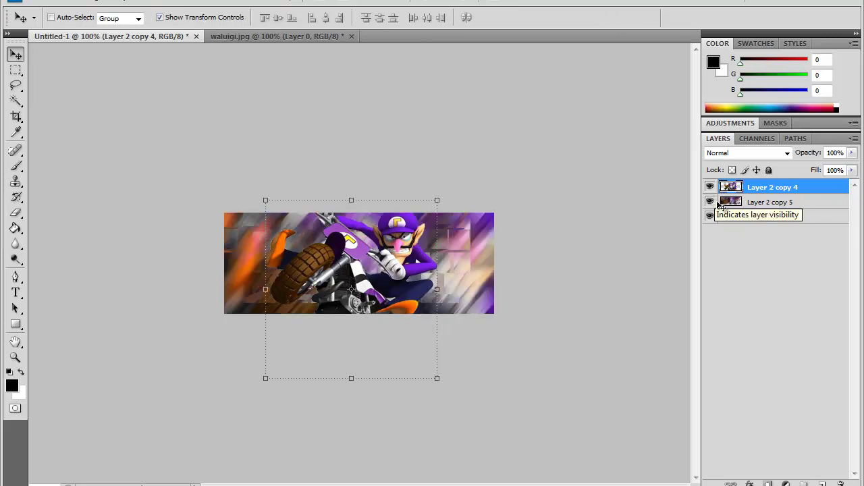
{"action": "key", "text": "shift+alt+g"}
{"action": "left_click", "coordinate": [759, 208]}
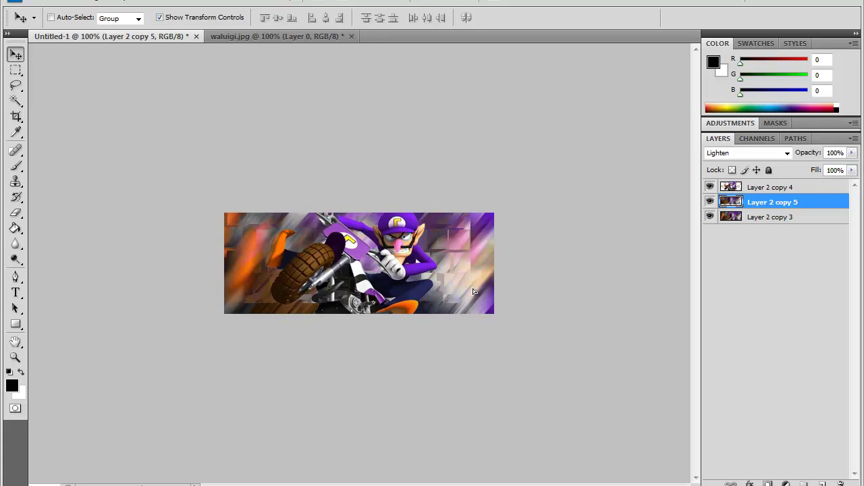
{"action": "key", "text": "shift+Down"}
{"action": "key", "text": "shift+Down"}
{"action": "key", "text": "shift+Down"}
{"action": "key", "text": "shift+Down"}
{"action": "key", "text": "shift+Down"}
{"action": "key", "text": "shift+Down"}
{"action": "key", "text": "shift+Down"}
{"action": "key", "text": "shift+Down"}
{"action": "key", "text": "shift+Down"}
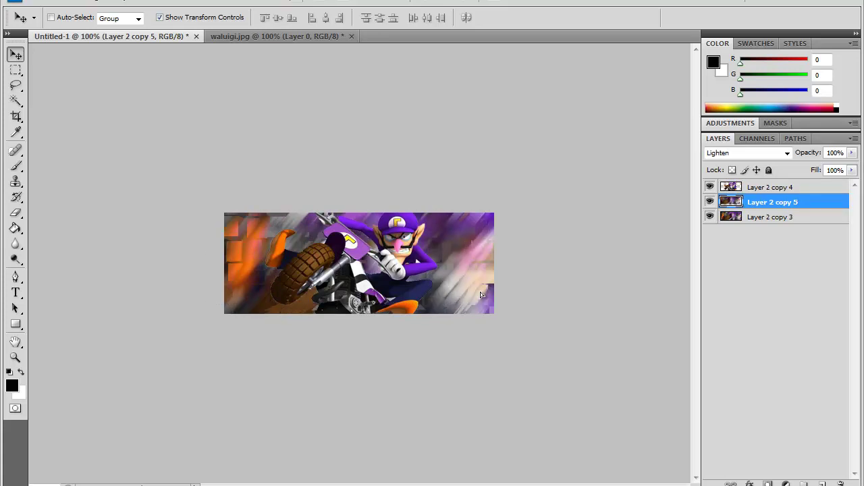
{"action": "key", "text": "shift+Down"}
Step: Duplicate the sharp character layer and apply a Gaussian Blur with a 9.5-pixel radius to the copy
{"action": "left_click", "coordinate": [783, 192]}
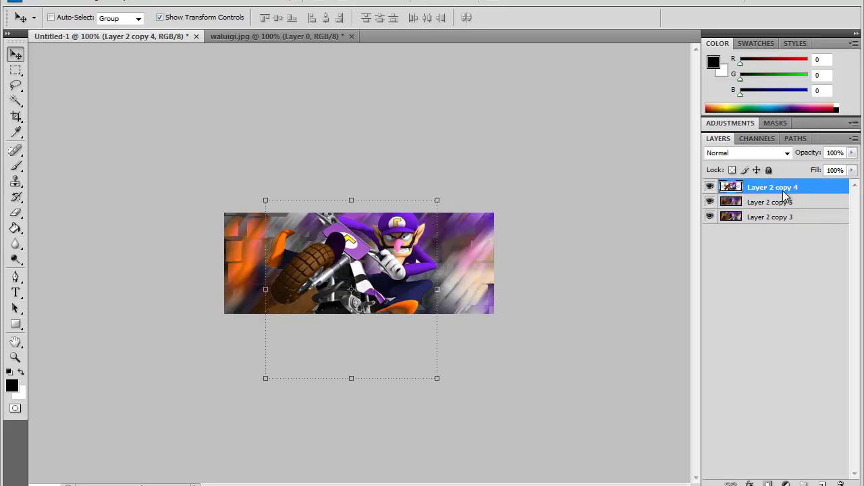
{"action": "key", "text": "ctrl+j"}
{"action": "left_click", "coordinate": [194, 2]}
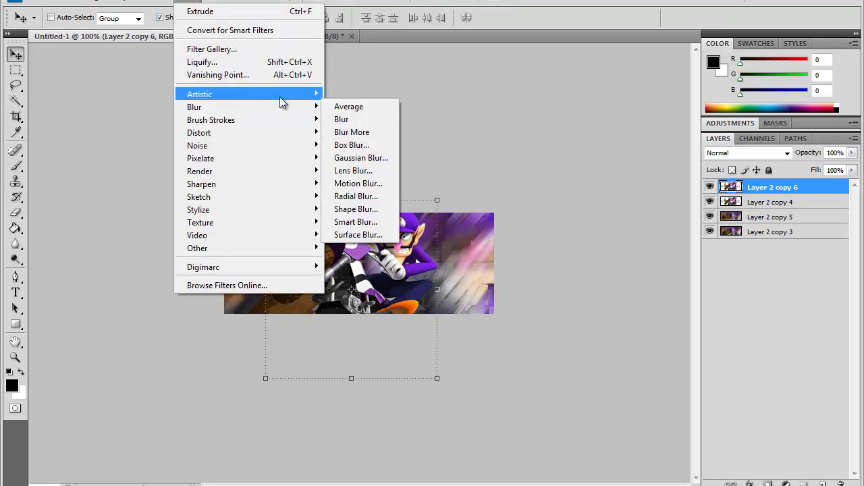
{"action": "left_click", "coordinate": [351, 158]}
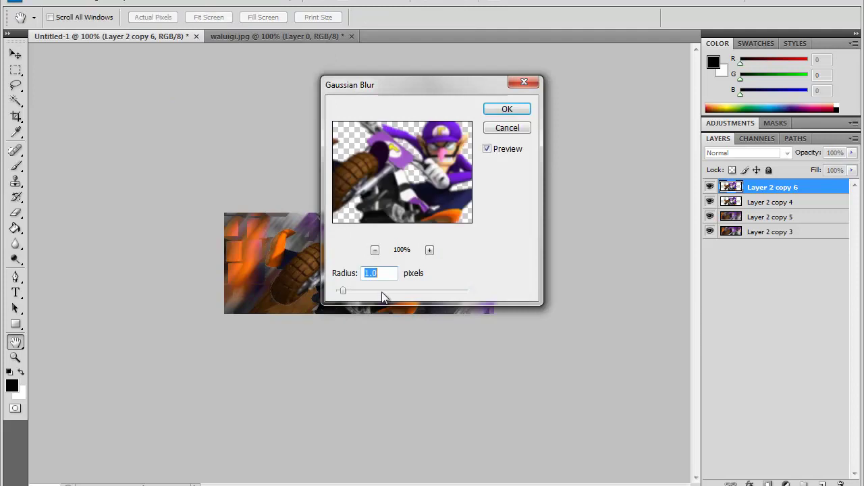
{"action": "left_click_drag", "start_coordinate": [361, 290], "coordinate": [388, 291]}
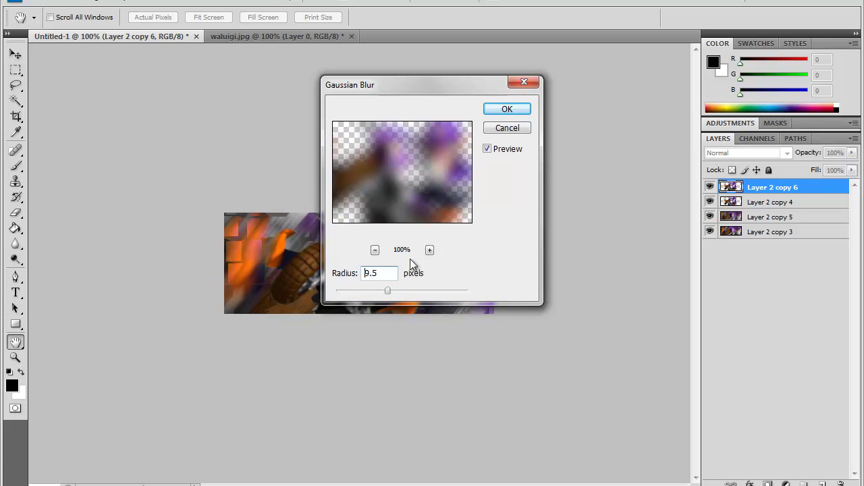
{"action": "left_click", "coordinate": [512, 109]}
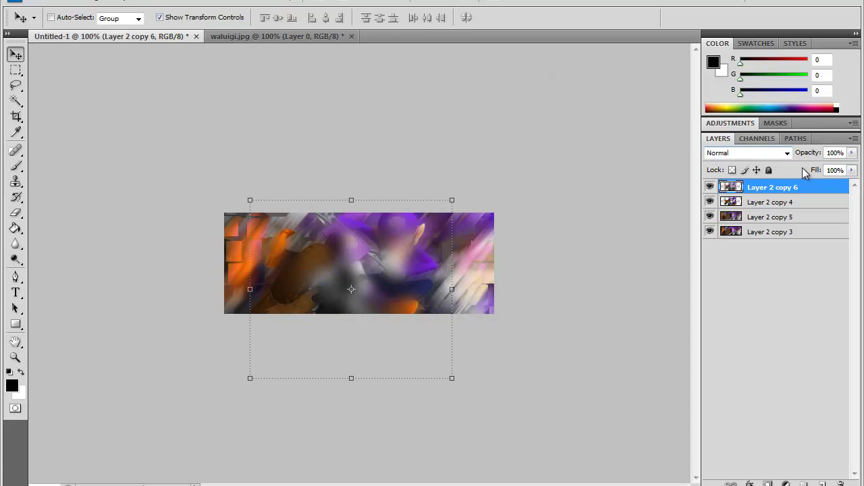
Step: Move the blurred character copy directly beneath the sharp character layer
{"action": "left_click_drag", "start_coordinate": [804, 189], "coordinate": [813, 191]}
{"action": "left_click", "coordinate": [813, 201]}
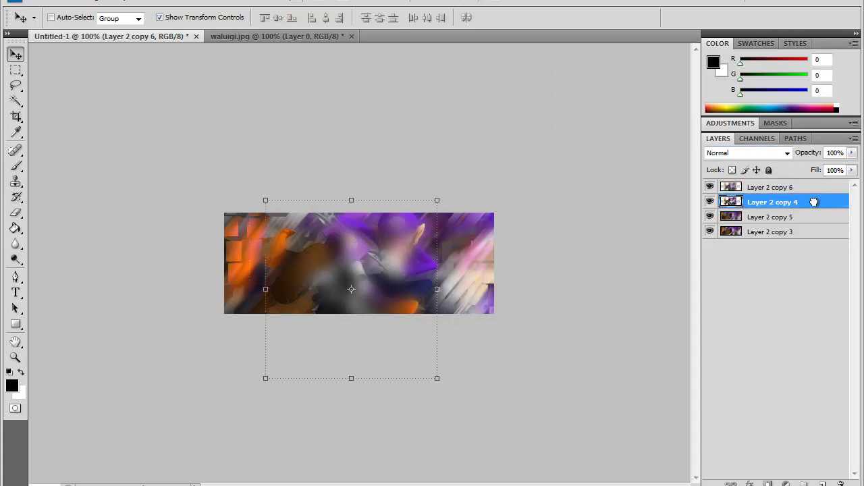
{"action": "left_click", "coordinate": [813, 191]}
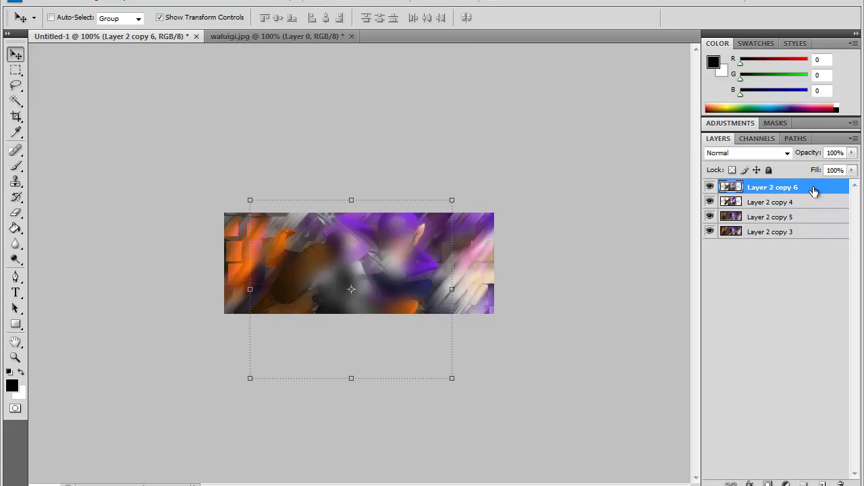
{"action": "left_click_drag", "start_coordinate": [813, 191], "coordinate": [817, 216]}
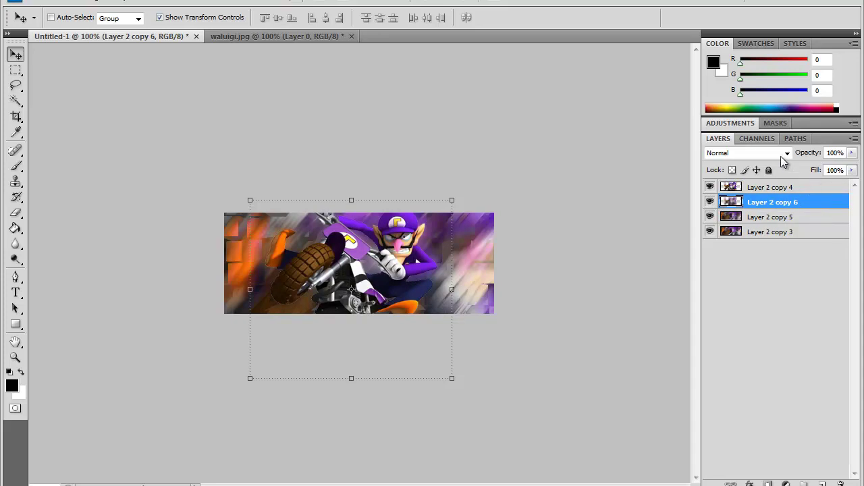
Step: Lower the sharp character layer's opacity to 67%
{"action": "left_click", "coordinate": [771, 188]}
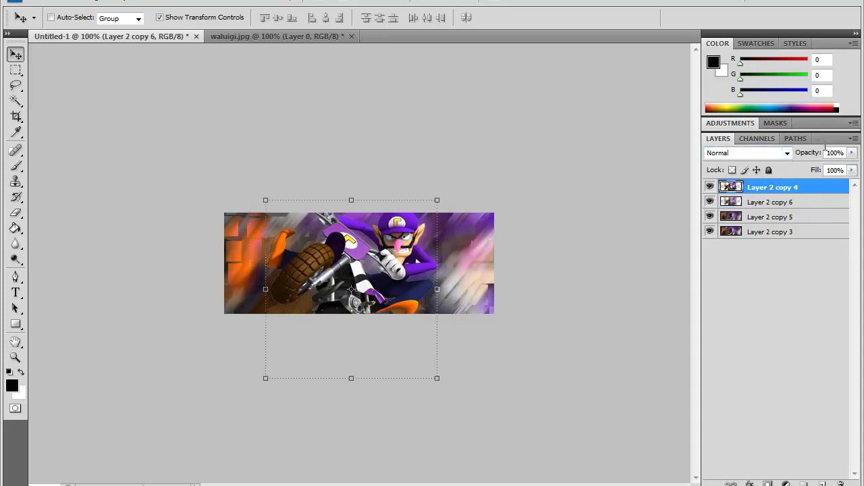
{"action": "left_click", "coordinate": [851, 152]}
{"action": "left_click_drag", "start_coordinate": [853, 168], "coordinate": [831, 173]}
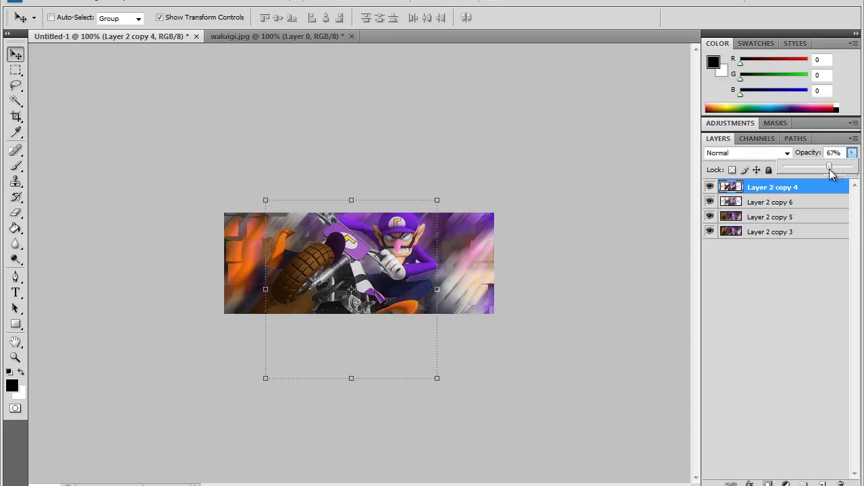
{"action": "left_click", "coordinate": [850, 155]}
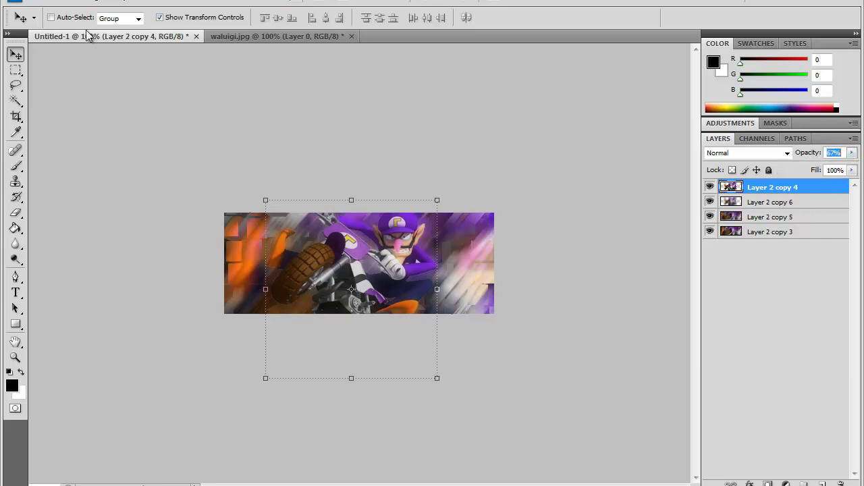
Step: Open the 3-8 light-effect image from the Misc folder inside Resources
{"action": "left_click", "coordinate": [35, 2]}
{"action": "left_click", "coordinate": [54, 26]}
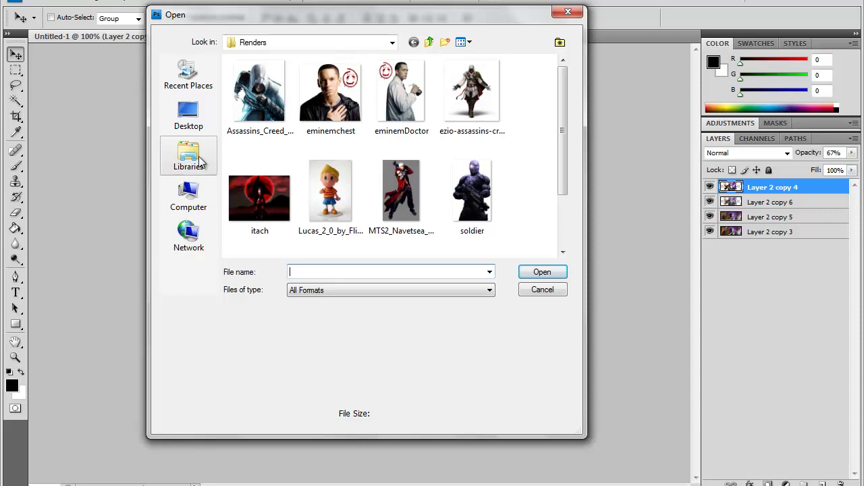
{"action": "left_click", "coordinate": [430, 43]}
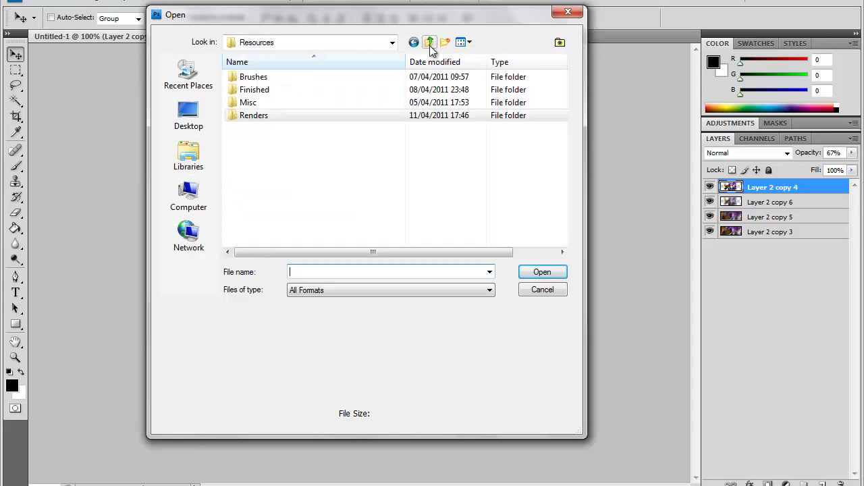
{"action": "double_click", "coordinate": [301, 106]}
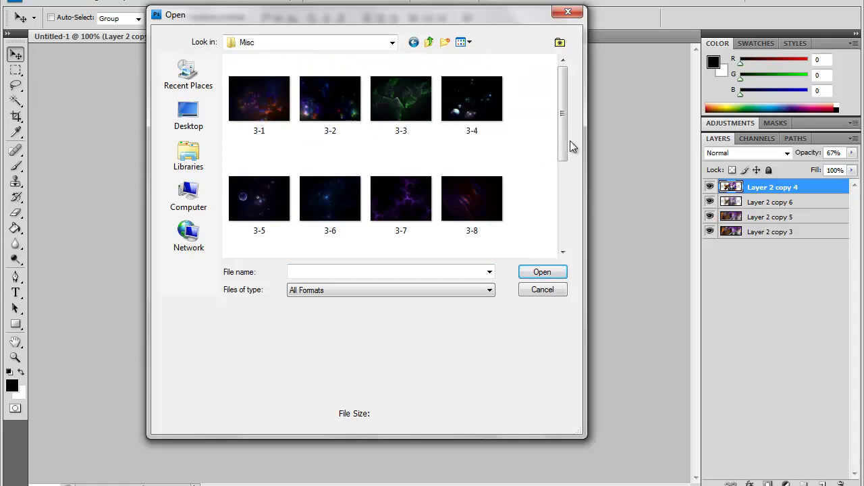
{"action": "scroll", "coordinate": [565, 145], "scroll_direction": "down", "scroll_amount": 1}
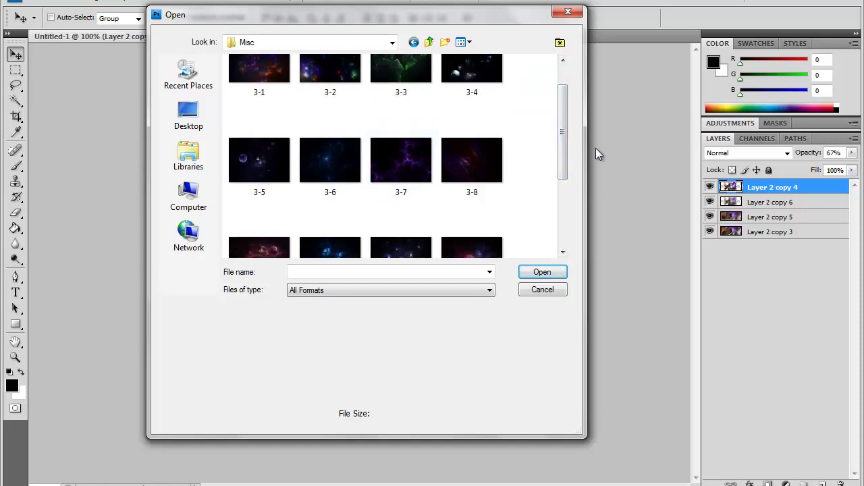
{"action": "mouse_move", "coordinate": [561, 131]}
{"action": "left_mouse_down"}
{"action": "mouse_move", "coordinate": [561, 193]}
{"action": "mouse_move", "coordinate": [556, 116]}
{"action": "mouse_move", "coordinate": [555, 131]}
{"action": "left_mouse_up"}
{"action": "left_click", "coordinate": [499, 179]}
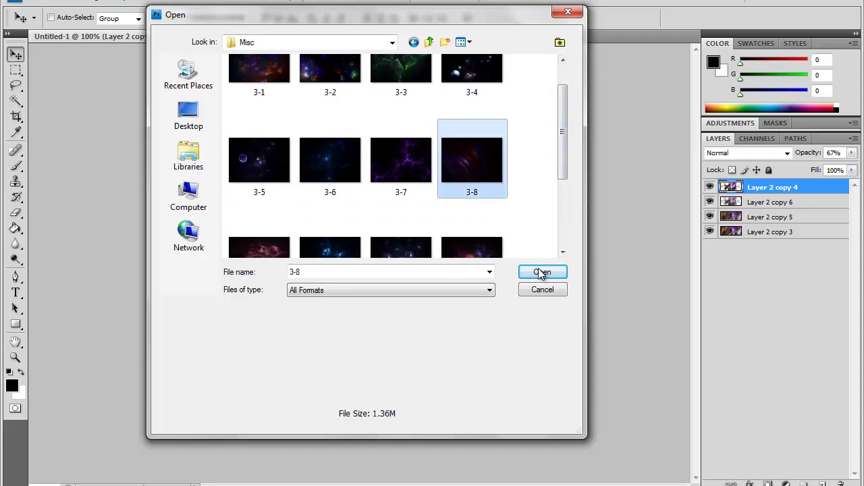
{"action": "left_click", "coordinate": [541, 272]}
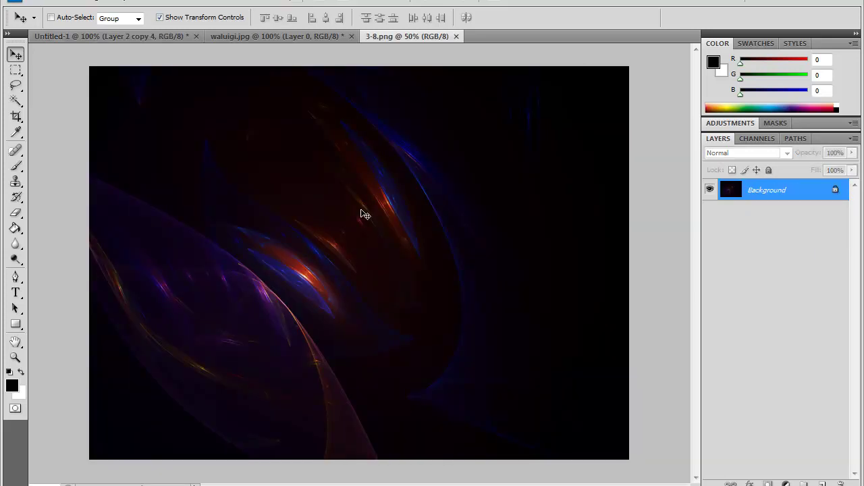
Step: Place the 3-8 image in the banner as the top layer in Linear Dodge (Add) mode, with its light streaks crossing the character
{"action": "left_click", "coordinate": [131, 37]}
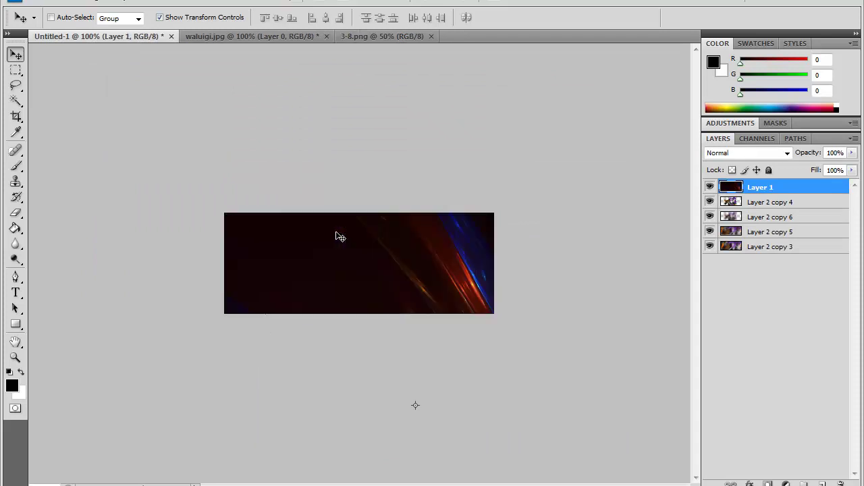
{"action": "mouse_move", "coordinate": [440, 252]}
{"action": "left_mouse_down"}
{"action": "mouse_move", "coordinate": [365, 261]}
{"action": "mouse_move", "coordinate": [322, 291]}
{"action": "left_mouse_up"}
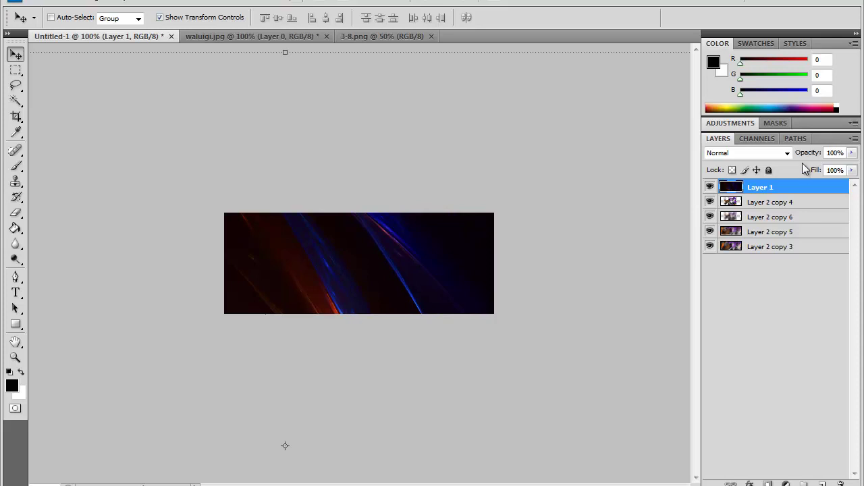
{"action": "left_click", "coordinate": [787, 153]}
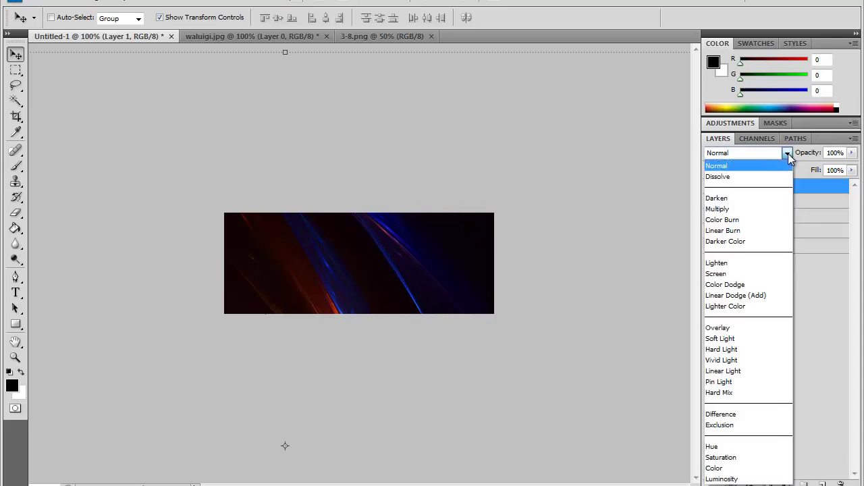
{"action": "left_click", "coordinate": [780, 295]}
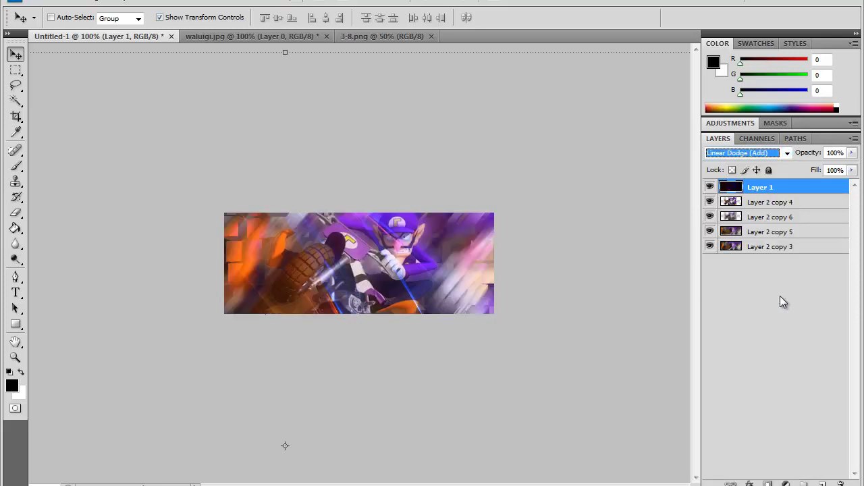
{"action": "mouse_move", "coordinate": [408, 265]}
{"action": "left_mouse_down"}
{"action": "mouse_move", "coordinate": [404, 301]}
{"action": "mouse_move", "coordinate": [428, 319]}
{"action": "mouse_move", "coordinate": [366, 193]}
{"action": "mouse_move", "coordinate": [414, 160]}
{"action": "mouse_move", "coordinate": [466, 177]}
{"action": "left_mouse_up"}
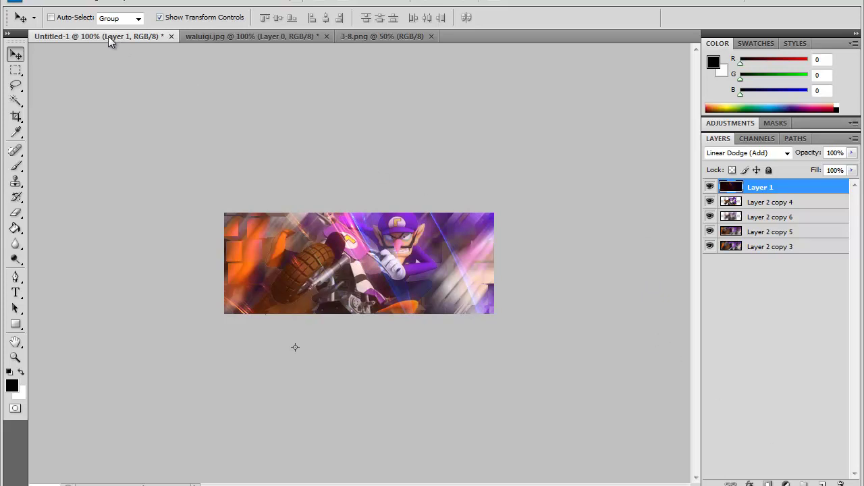
Step: Open the 3-6 light-effect image from the Misc folder
{"action": "left_click", "coordinate": [39, 1]}
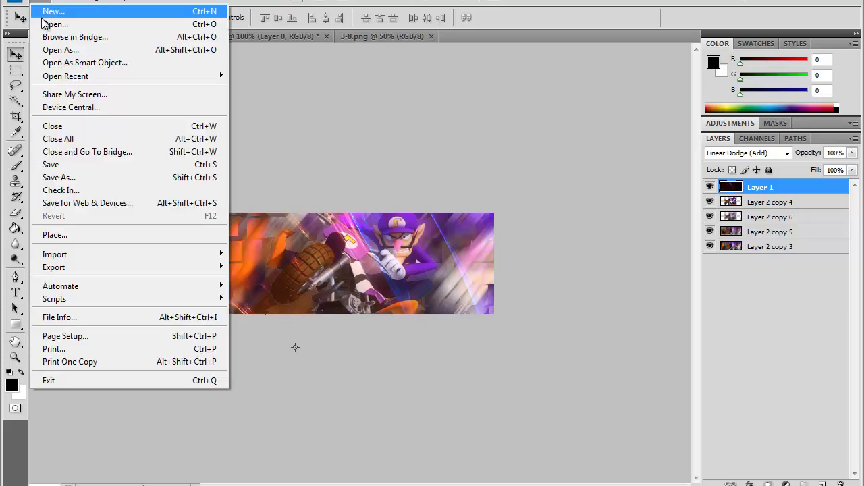
{"action": "left_click", "coordinate": [43, 19]}
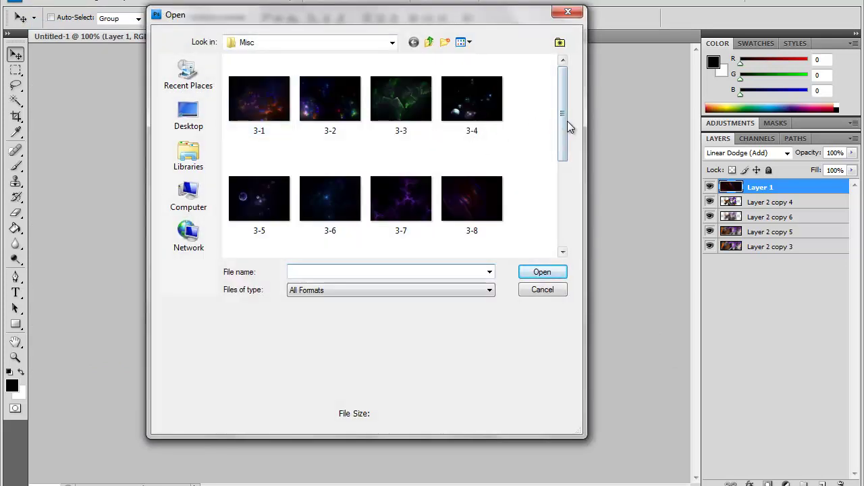
{"action": "mouse_move", "coordinate": [565, 121]}
{"action": "left_mouse_down"}
{"action": "mouse_move", "coordinate": [566, 235]}
{"action": "mouse_move", "coordinate": [561, 123]}
{"action": "left_mouse_up"}
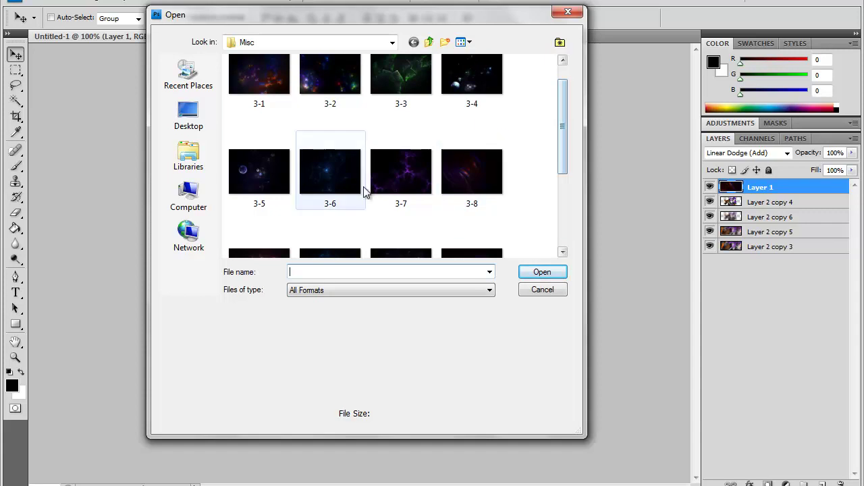
{"action": "left_click", "coordinate": [338, 187]}
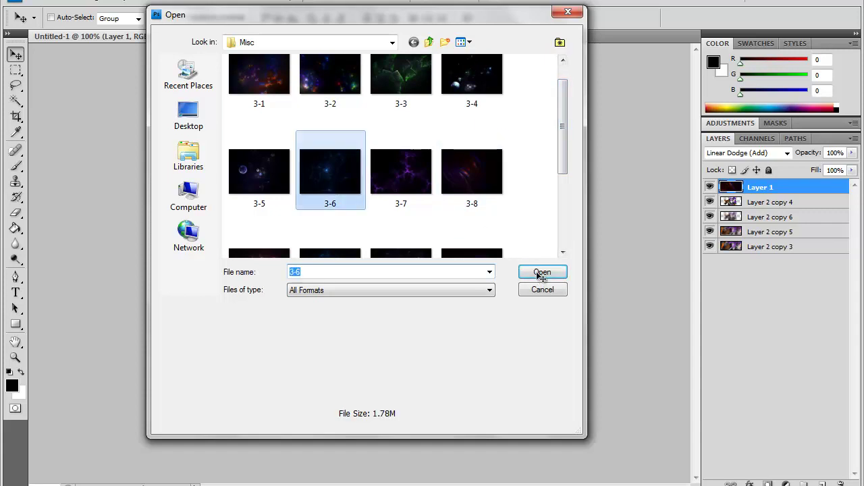
{"action": "left_click", "coordinate": [542, 274]}
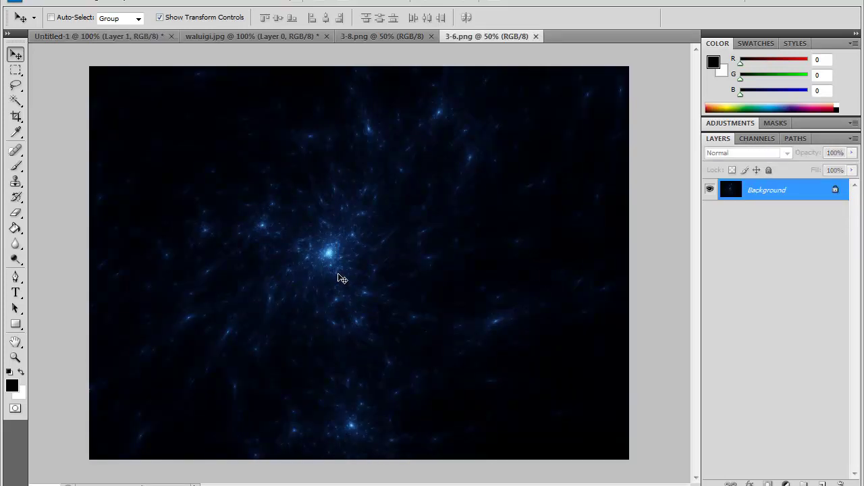
Step: Place the 3-6 star image in the banner as the top layer and set its blend mode to Linear Dodge (Add)
{"action": "left_click", "coordinate": [105, 37]}
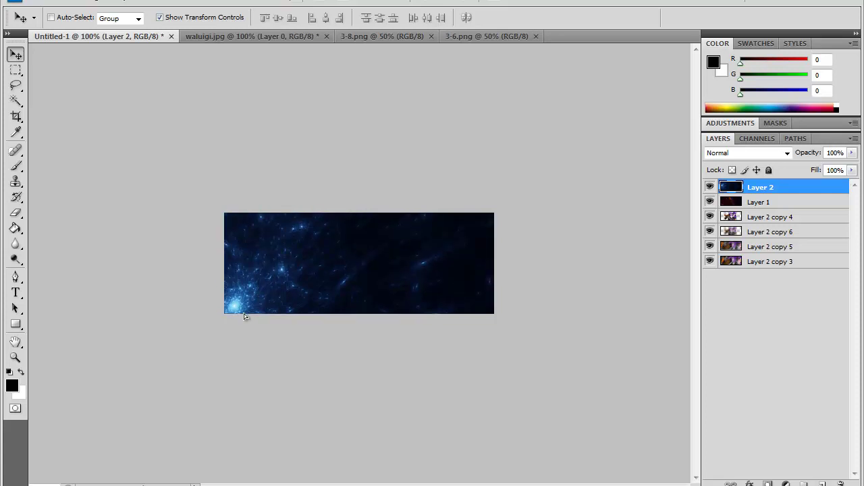
{"action": "left_click", "coordinate": [788, 153]}
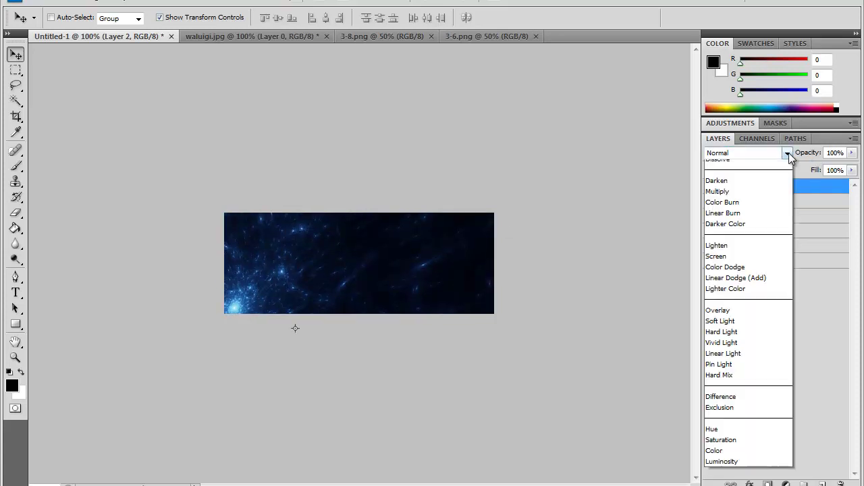
{"action": "left_click", "coordinate": [766, 295]}
{"action": "left_click", "coordinate": [744, 295]}
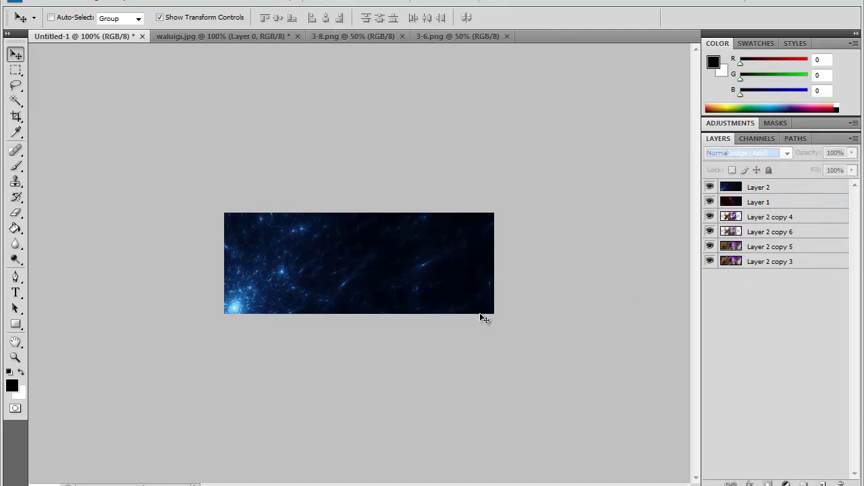
Step: Shift the star image layer down and left so its bright core sits outside the banner's lower-left corner
{"action": "left_click", "coordinate": [225, 322]}
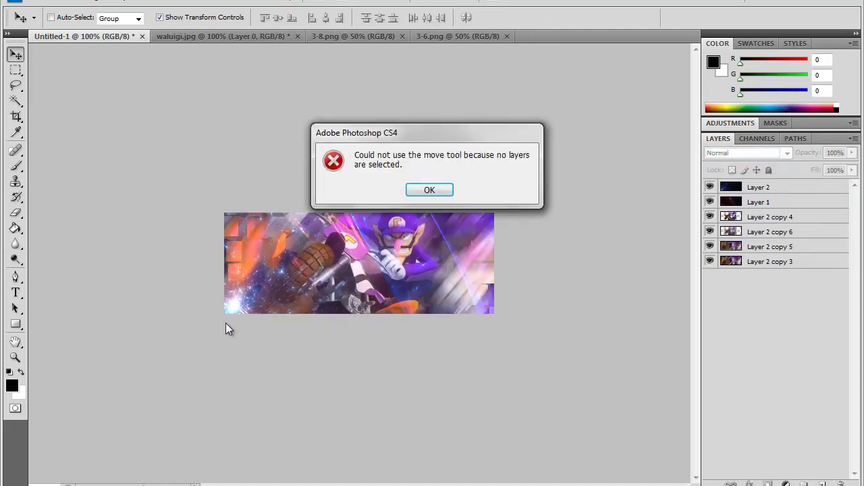
{"action": "left_click", "coordinate": [435, 192]}
{"action": "left_click", "coordinate": [812, 188]}
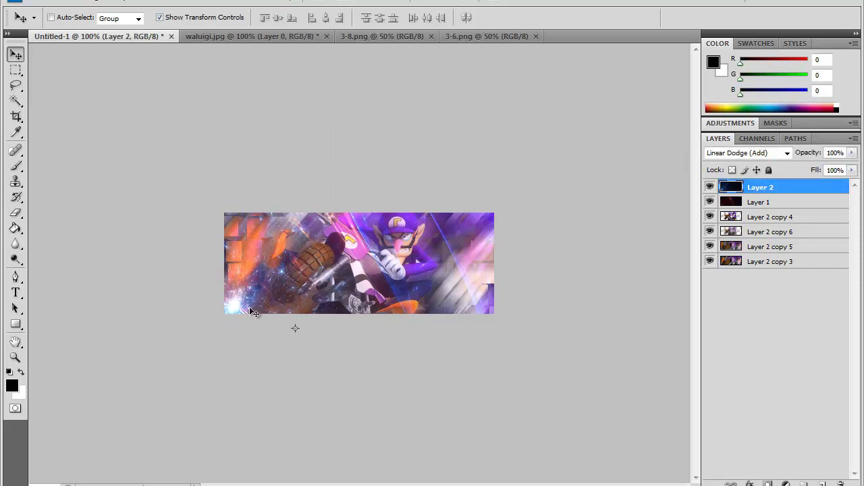
{"action": "left_click_drag", "start_coordinate": [243, 300], "coordinate": [228, 327]}
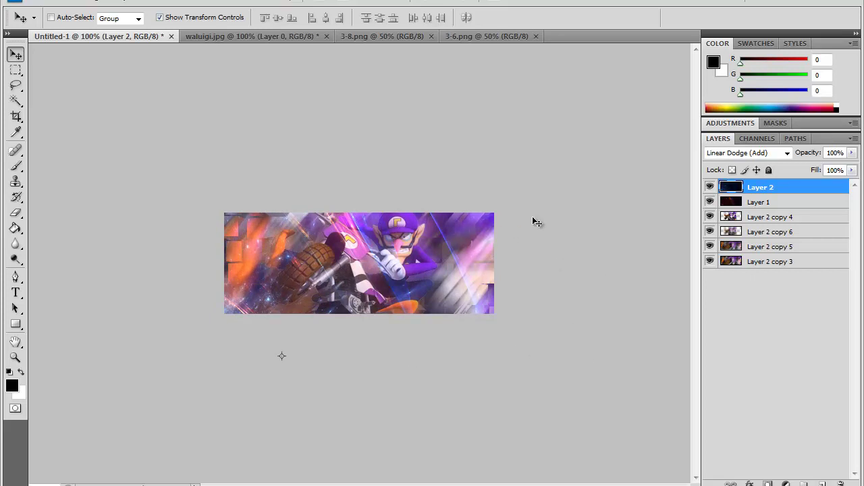
Step: Add a new top layer and use Apply Image to fill it with the merged picture, Multiply blending at 100% opacity
{"action": "key", "text": "ctrl+shift+alt+n"}
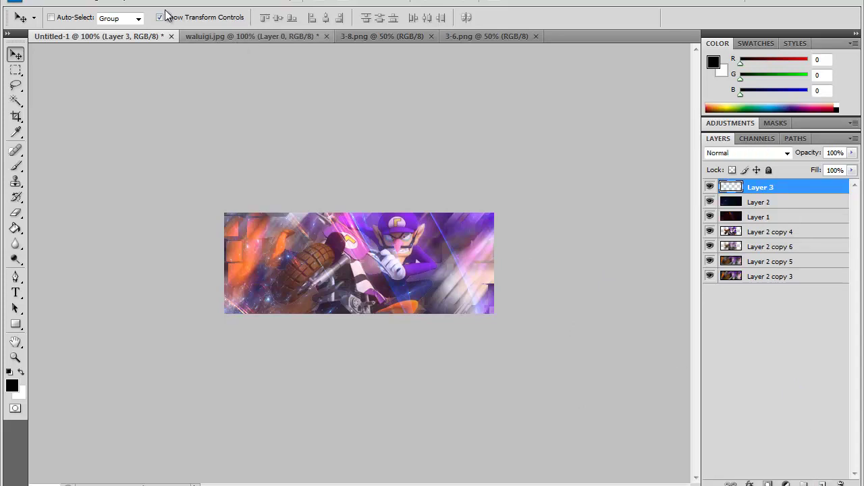
{"action": "left_click", "coordinate": [87, 2]}
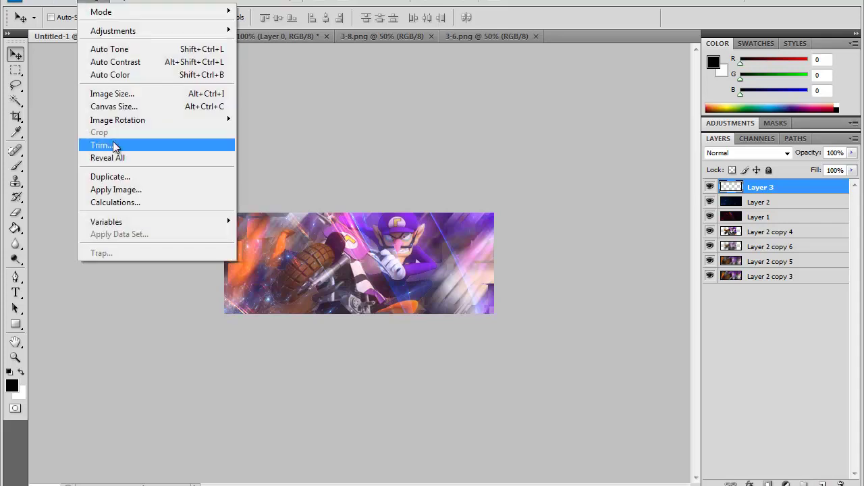
{"action": "left_click", "coordinate": [116, 190]}
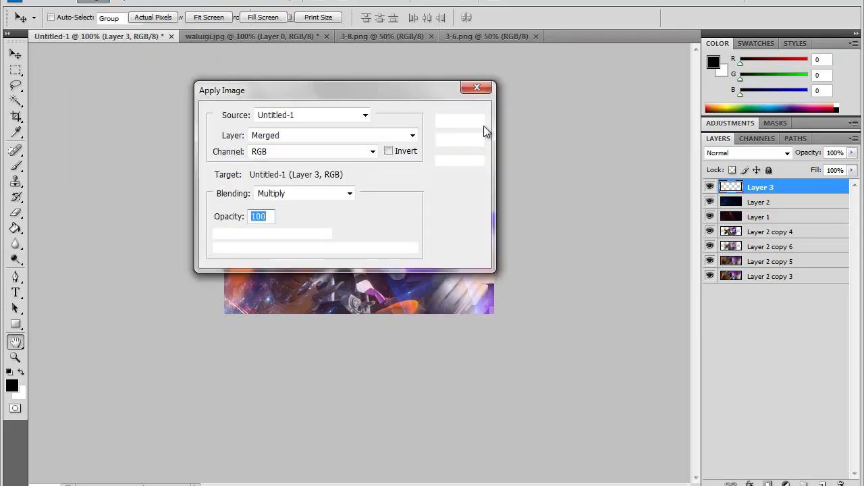
{"action": "left_click", "coordinate": [472, 125]}
{"action": "key", "text": "v"}
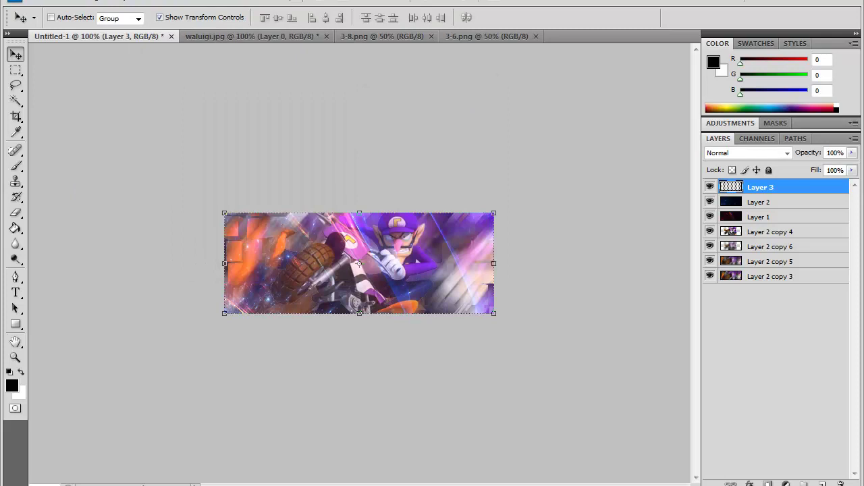
Step: Apply the Sharpen filter to the merged picture layer
{"action": "left_click", "coordinate": [189, 3]}
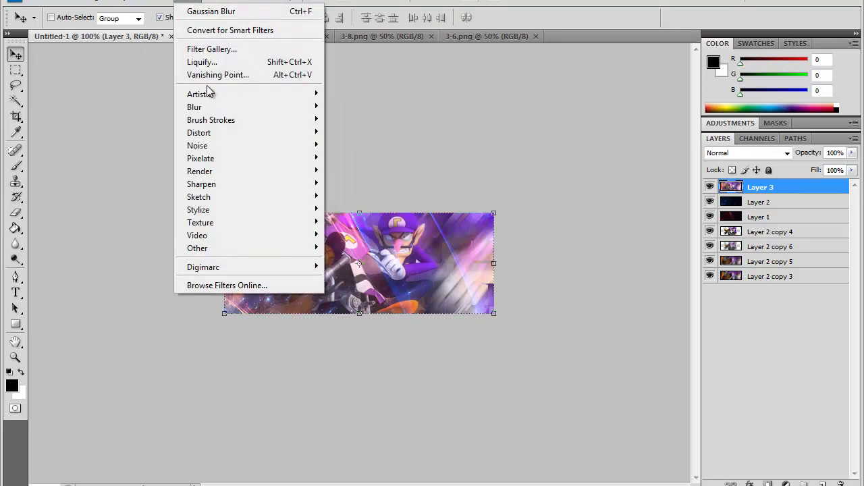
{"action": "mouse_move", "coordinate": [218, 184]}
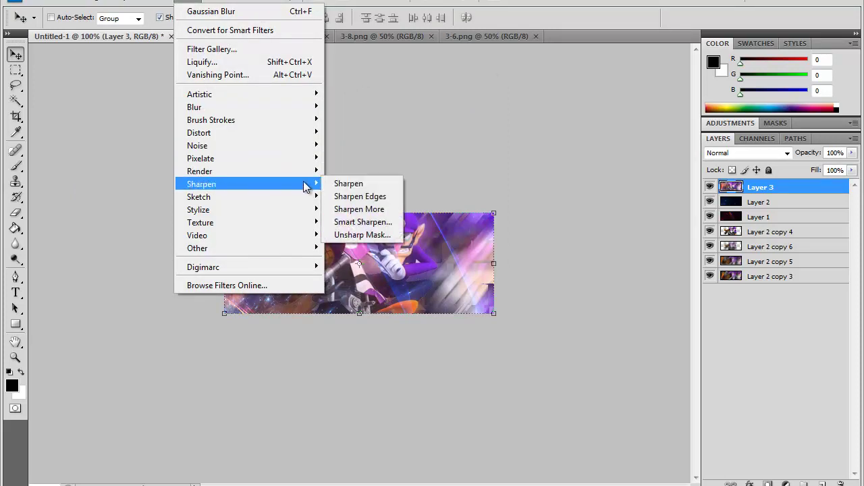
{"action": "left_click", "coordinate": [344, 185]}
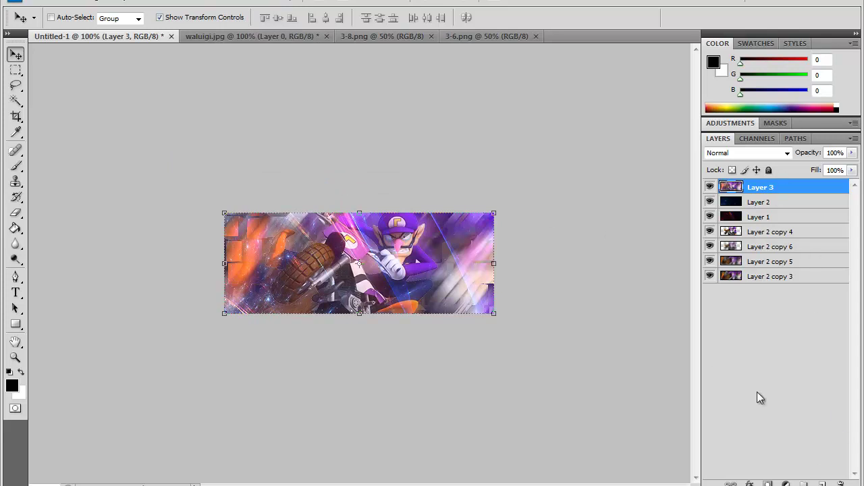
Step: Add a Photo Filter adjustment above the merged layer using Cooling Filter (80) at 20% density
{"action": "left_click", "coordinate": [785, 483]}
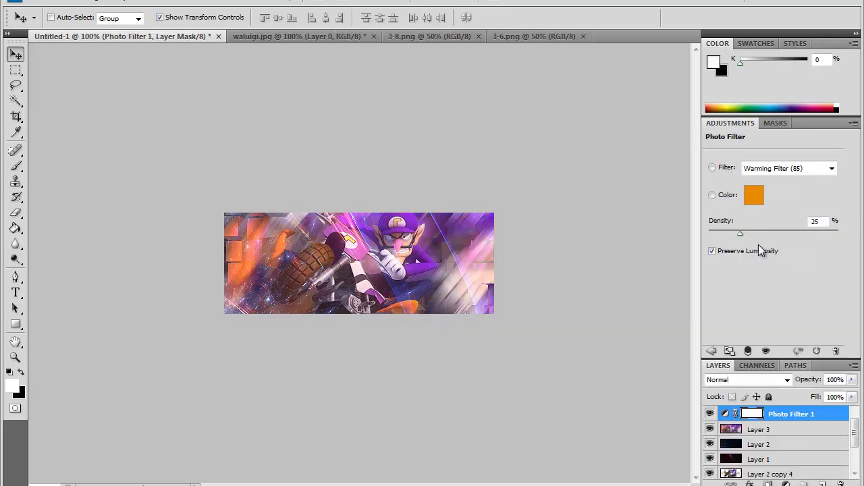
{"action": "mouse_move", "coordinate": [743, 238]}
{"action": "left_mouse_down"}
{"action": "mouse_move", "coordinate": [773, 235]}
{"action": "mouse_move", "coordinate": [727, 245]}
{"action": "mouse_move", "coordinate": [736, 242]}
{"action": "left_mouse_up"}
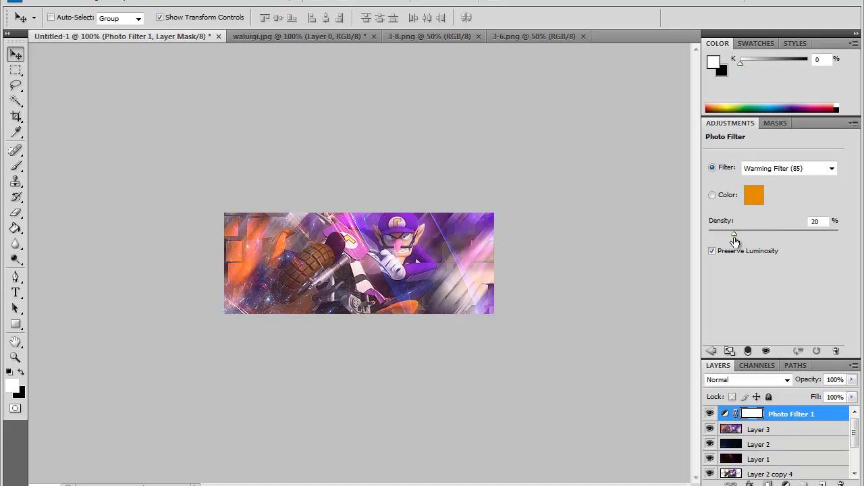
{"action": "left_click", "coordinate": [777, 169]}
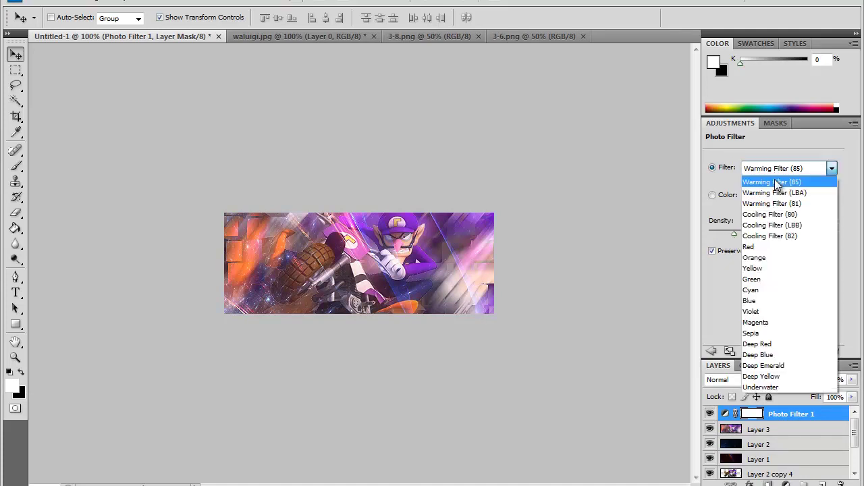
{"action": "left_click", "coordinate": [772, 248]}
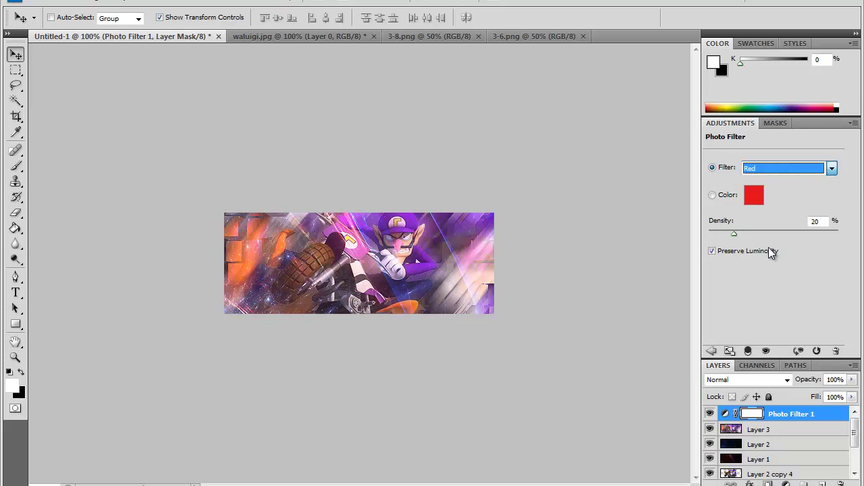
{"action": "left_click", "coordinate": [799, 169]}
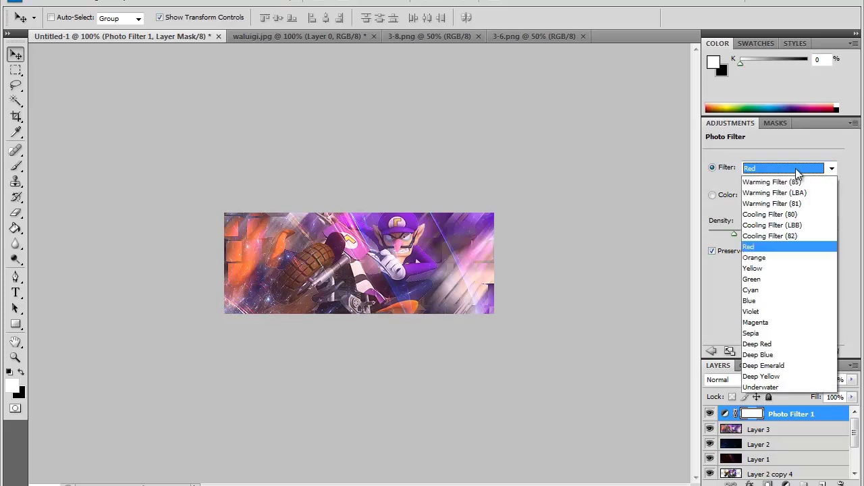
{"action": "left_click", "coordinate": [791, 215]}
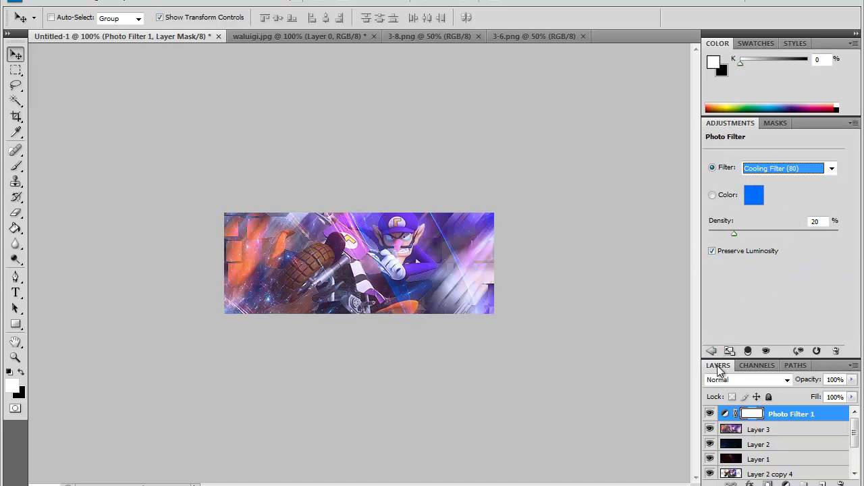
{"action": "double_click", "coordinate": [721, 124]}
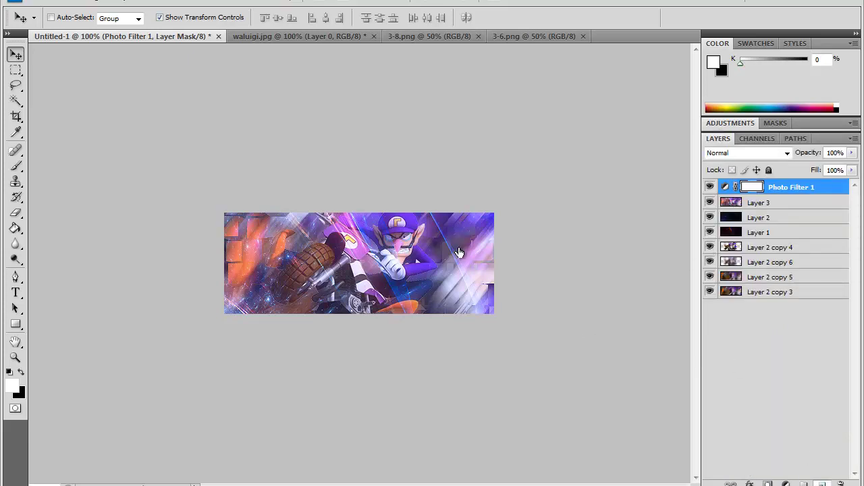
Step: Add a new empty layer above the Photo Filter adjustment
{"action": "key", "text": "ctrl+shift+alt+n"}
{"action": "key", "text": "d"}
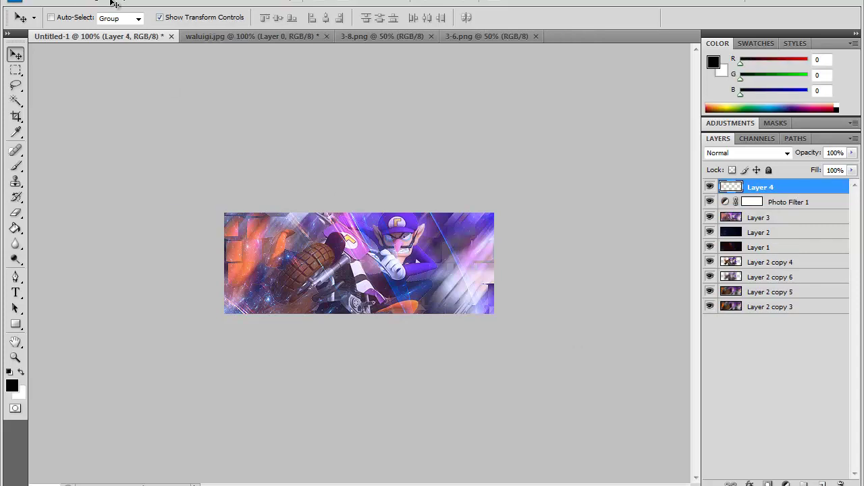
{"action": "left_click", "coordinate": [96, 3]}
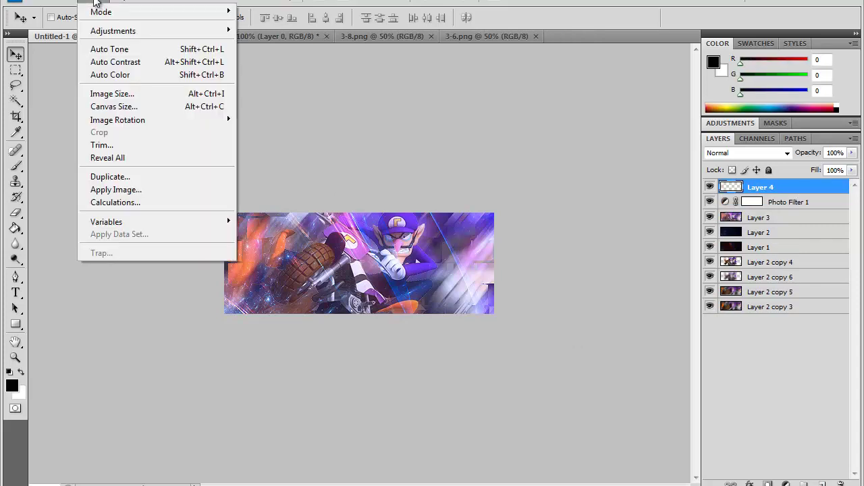
{"action": "left_click", "coordinate": [355, 112]}
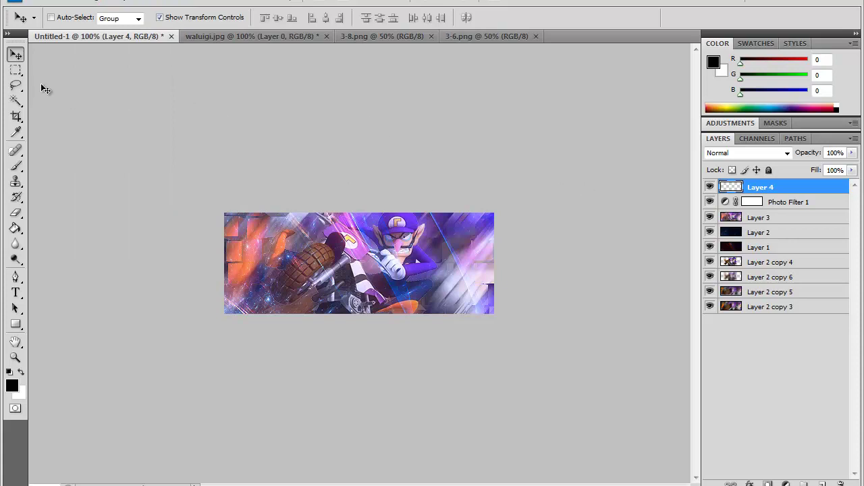
Step: Marquee-select the banner just inside its edges and invert the selection to leave only a thin frame around the image
{"action": "left_click", "coordinate": [16, 70]}
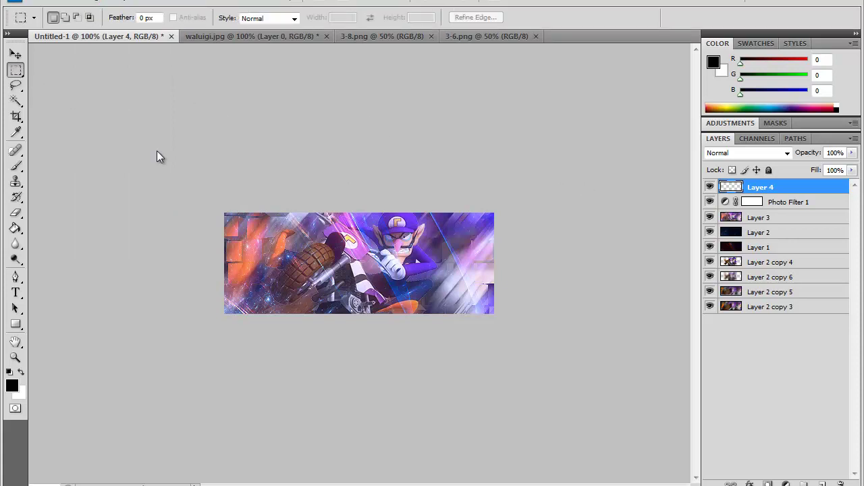
{"action": "key", "text": "ctrl+plus"}
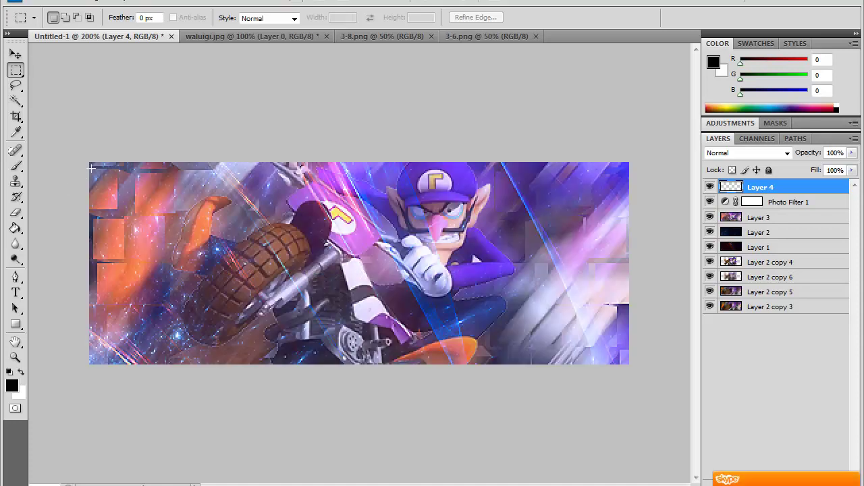
{"action": "left_click_drag", "start_coordinate": [174, 200], "coordinate": [627, 363]}
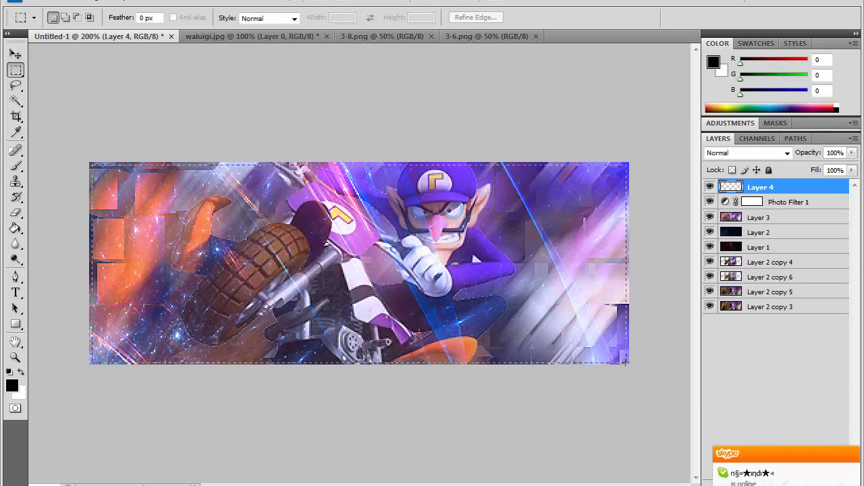
{"action": "key", "text": "ctrl+a"}
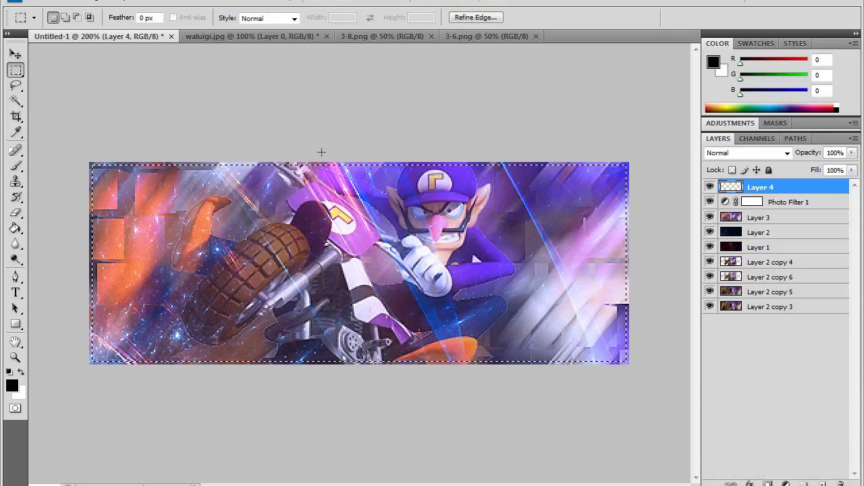
{"action": "left_click", "coordinate": [154, 1]}
{"action": "left_click", "coordinate": [172, 52]}
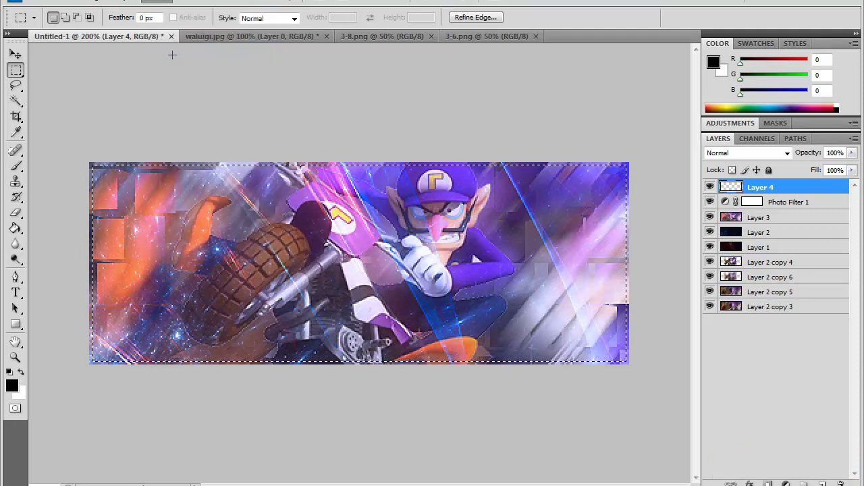
Step: Fill the thin frame selection around the banner with black using the Paint Bucket Tool, and deselect
{"action": "left_click", "coordinate": [15, 229]}
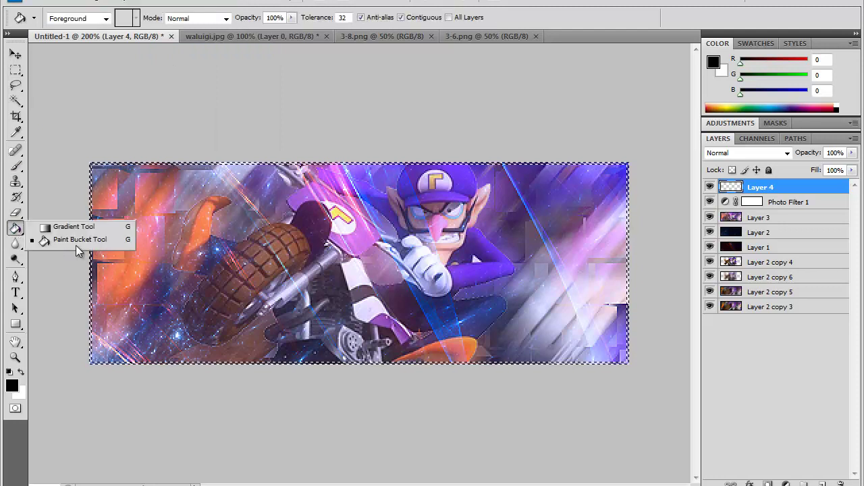
{"action": "left_click", "coordinate": [76, 245]}
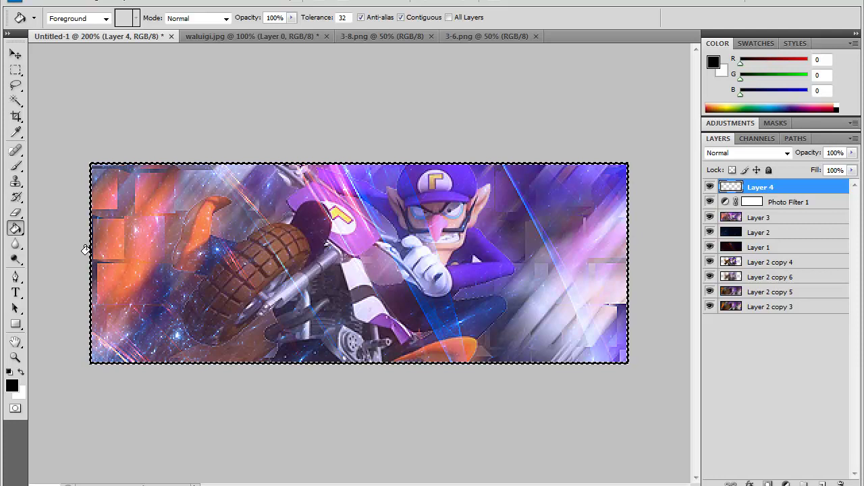
{"action": "key", "text": "ctrl+d"}
Step: Marquee-select a rectangle inset slightly and evenly from the banner's black border
{"action": "left_click", "coordinate": [15, 70]}
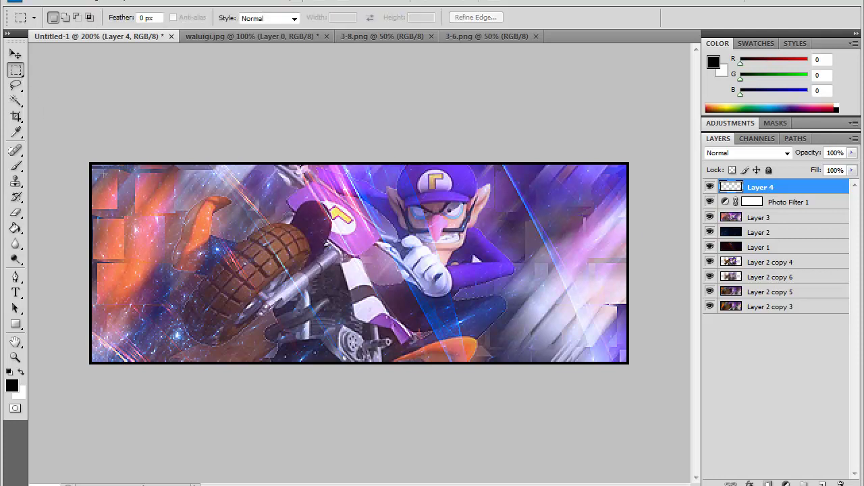
{"action": "left_click_drag", "start_coordinate": [466, 349], "coordinate": [614, 351]}
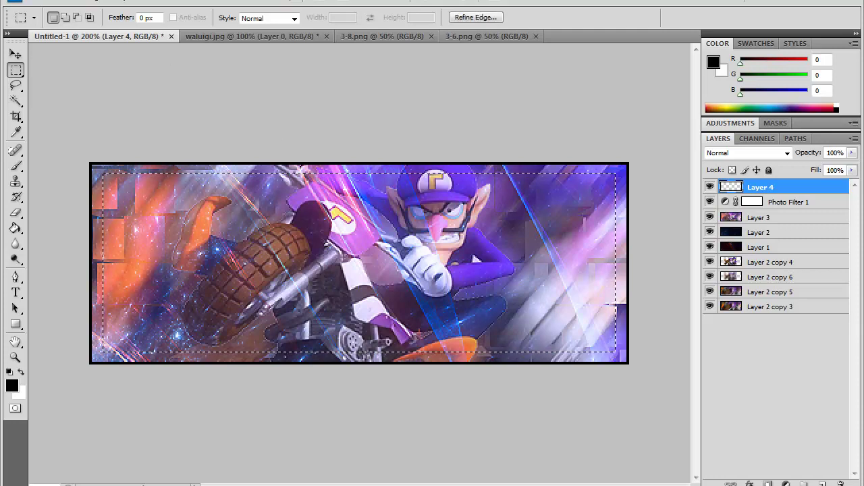
Step: Stroke the inset rectangle with a 1 px light grey line (RGB 192) at Center location, and restore the selection after deselecting
{"action": "left_click", "coordinate": [62, 2]}
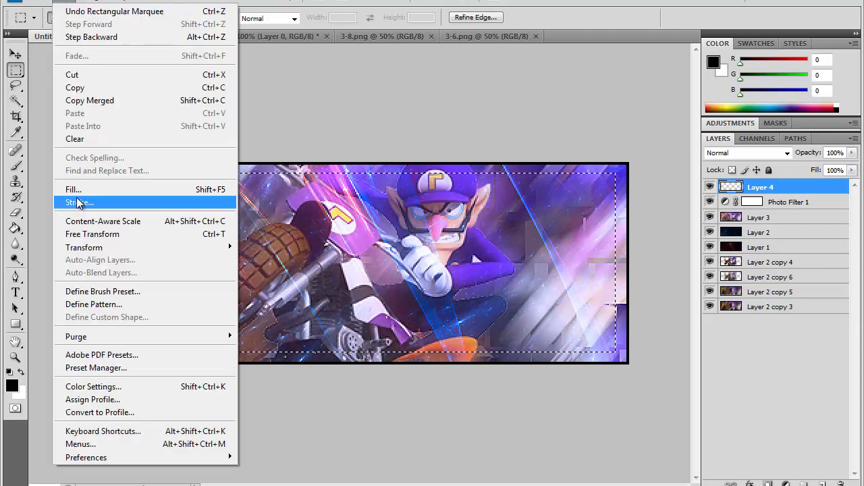
{"action": "left_click", "coordinate": [78, 203]}
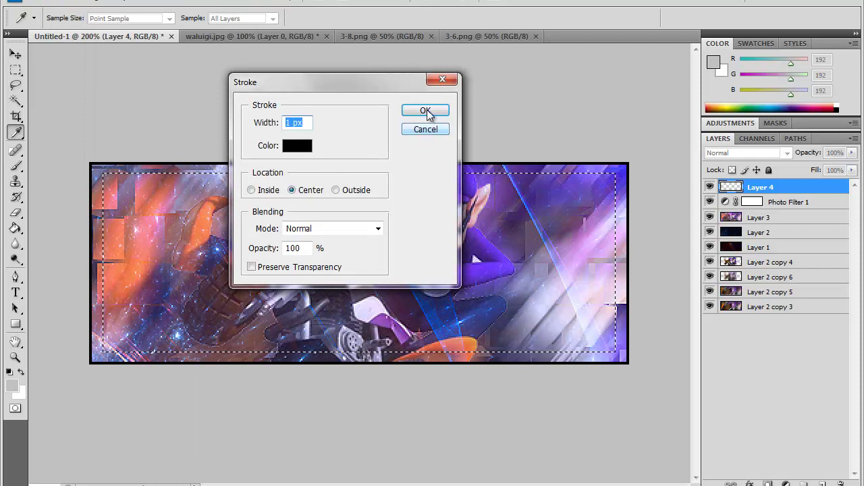
{"action": "left_click", "coordinate": [427, 109]}
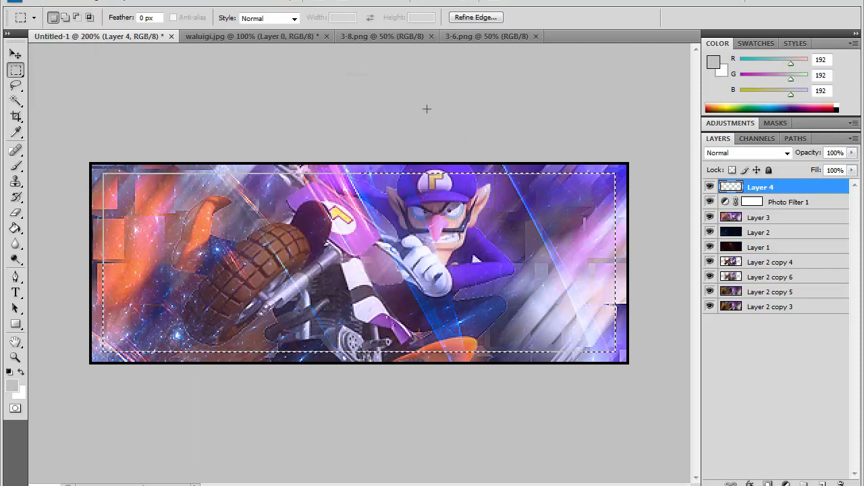
{"action": "key", "text": "ctrl+d"}
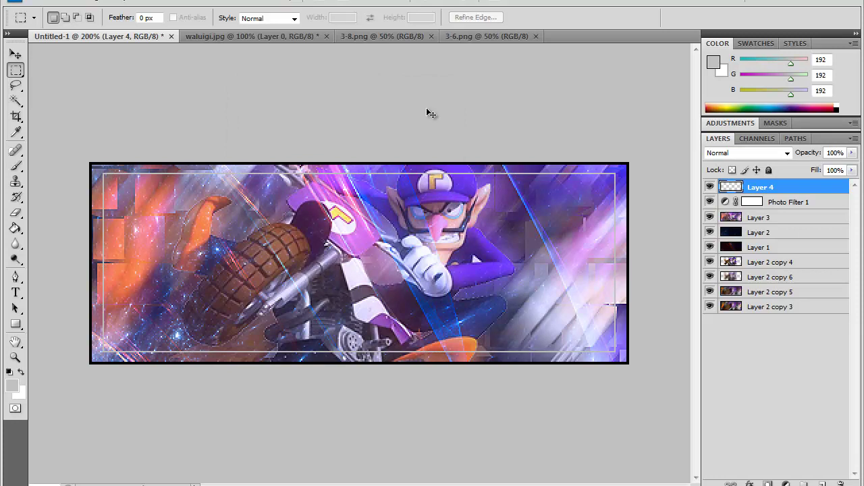
{"action": "key", "text": "ctrl+shift+d"}
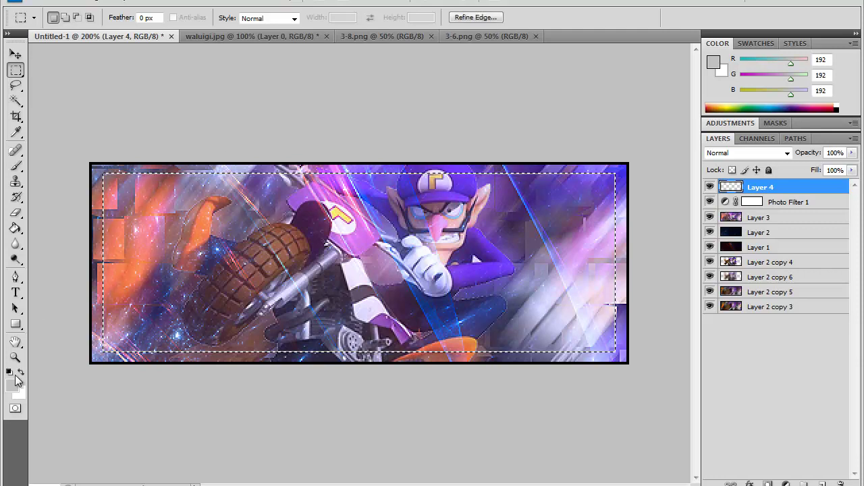
Step: Reset the colors to default and stroke the inset rectangle with a 1 px black line, leaving nothing selected
{"action": "left_click", "coordinate": [10, 372]}
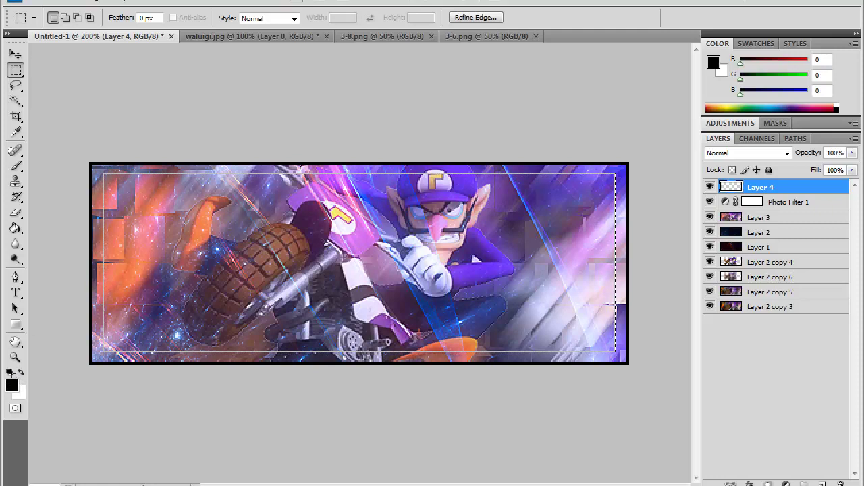
{"action": "left_click", "coordinate": [73, 2]}
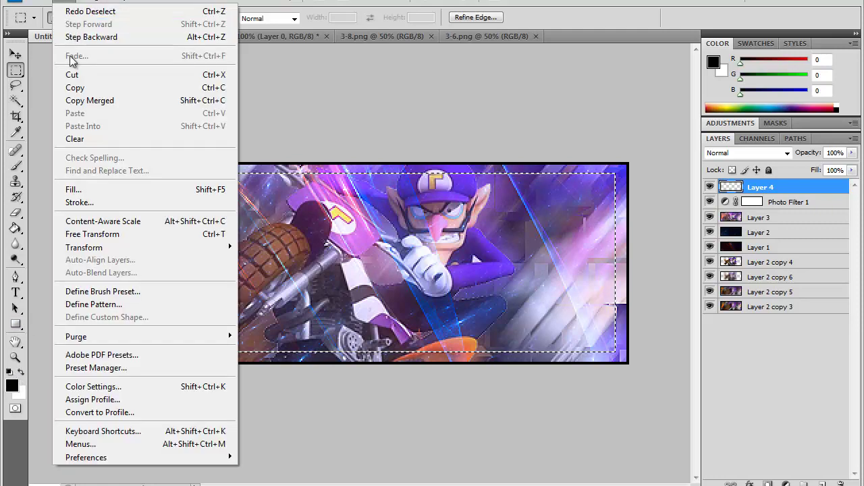
{"action": "left_click", "coordinate": [79, 202]}
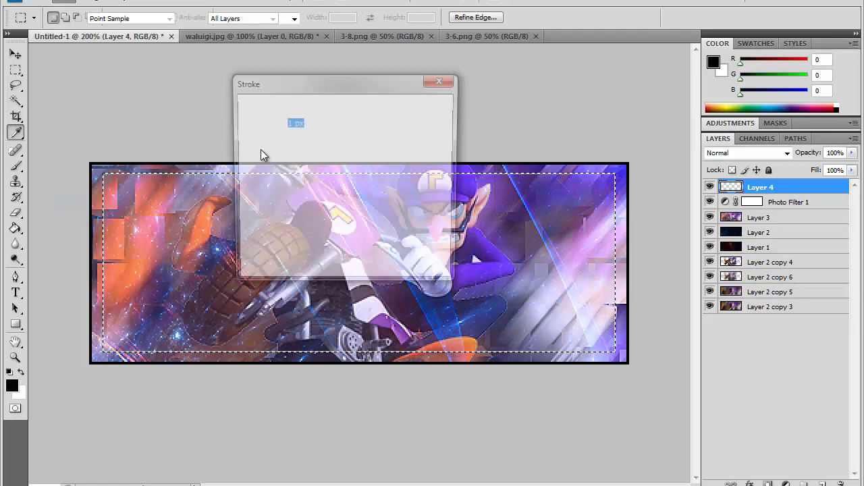
{"action": "left_click", "coordinate": [426, 111]}
{"action": "key", "text": "m"}
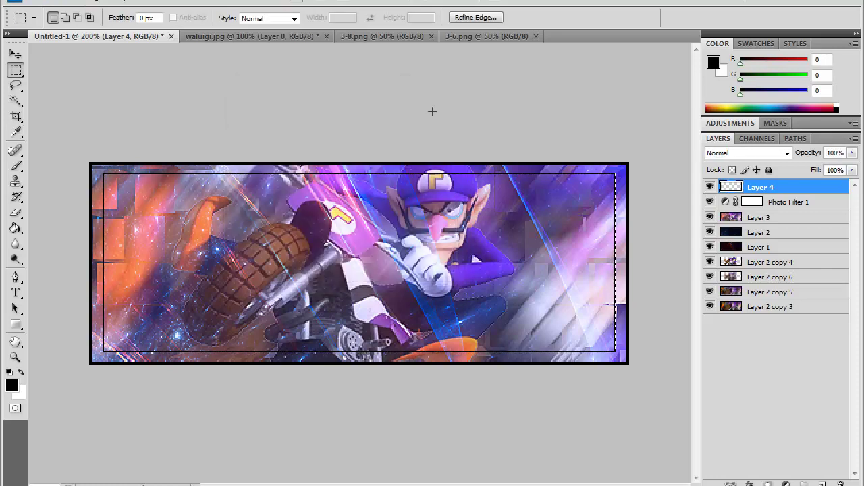
{"action": "key", "text": "ctrl+d"}
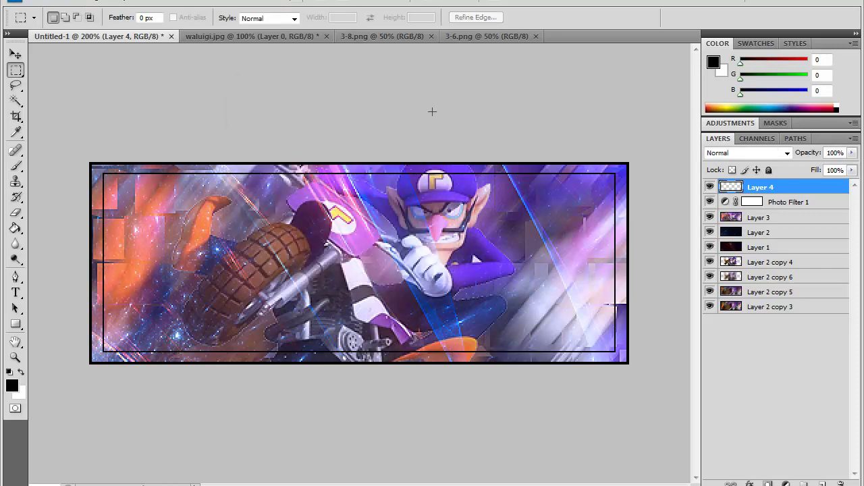
{"action": "key", "text": "ctrl+minus"}
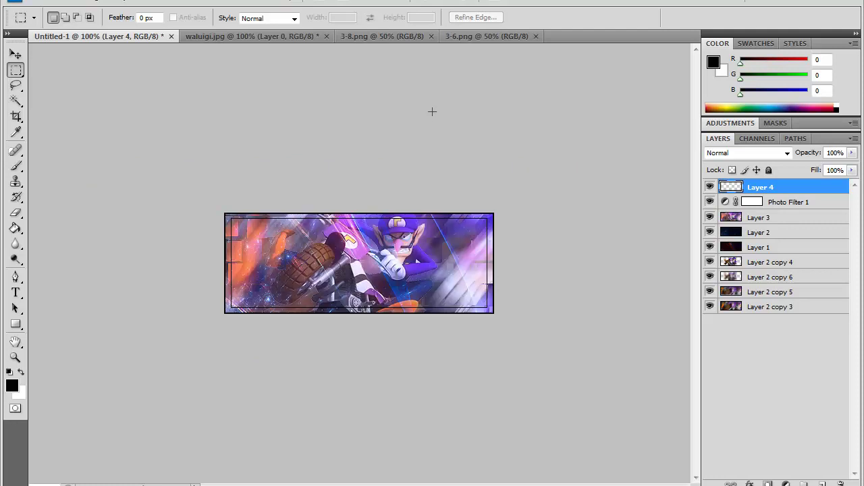